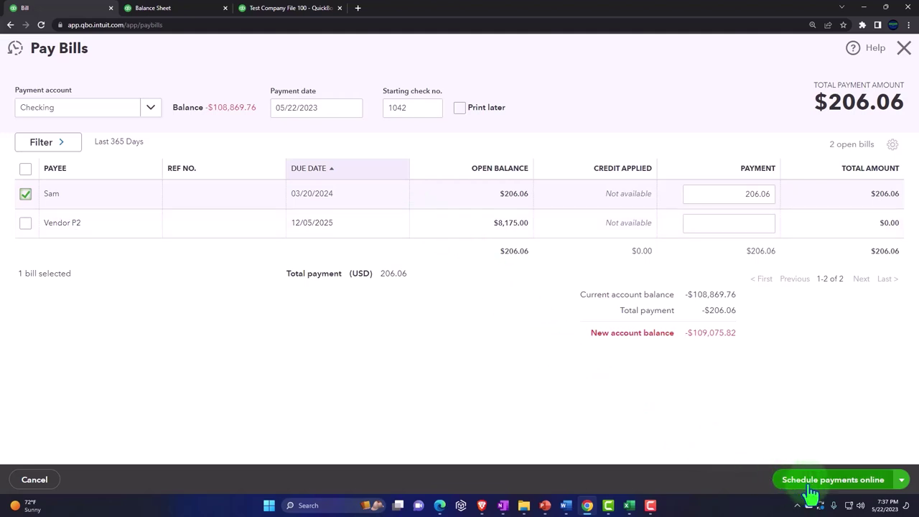
# Date the $206.06 bill payment 03/24/2024 and leave the starting check number blank
pyautogui.click(901, 481)
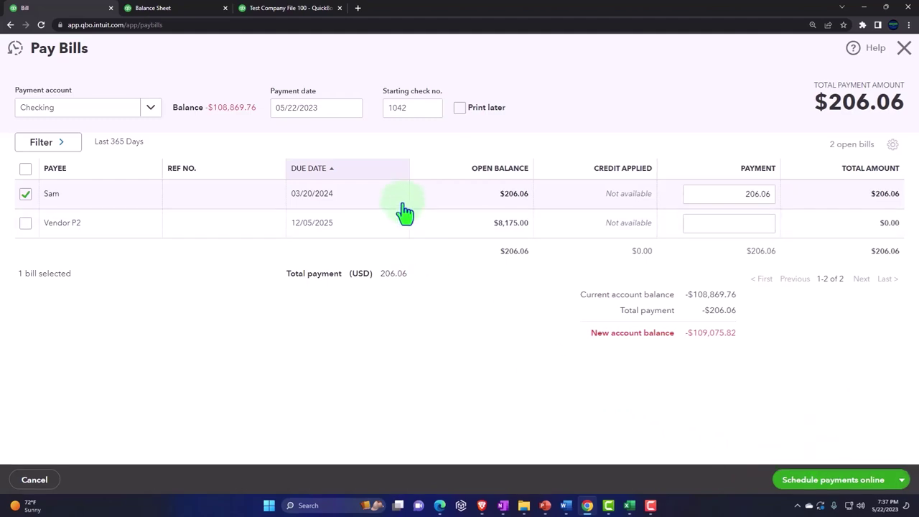
pyautogui.click(329, 107)
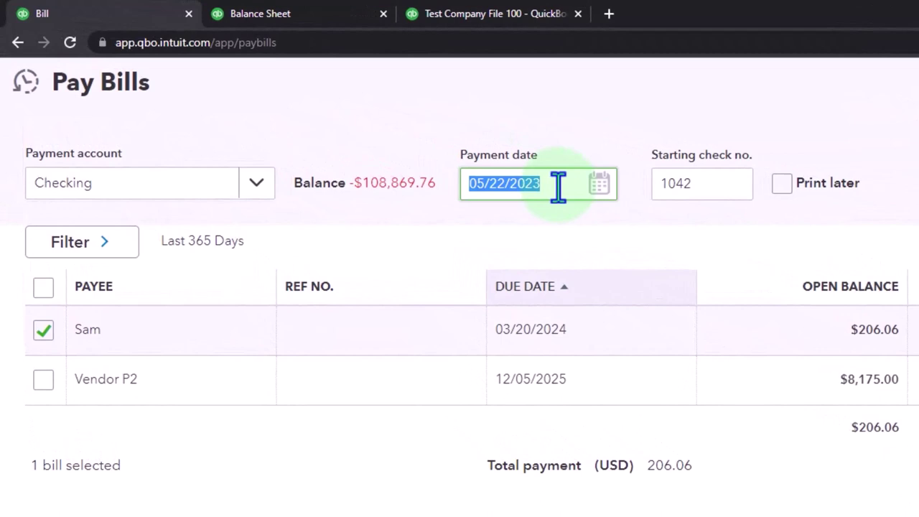
pyautogui.write('0')
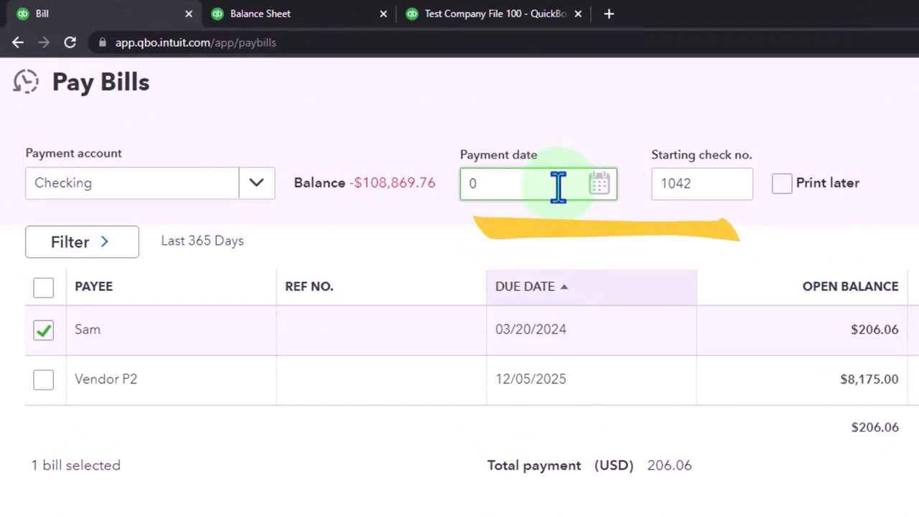
pyautogui.write('3/24/2024')
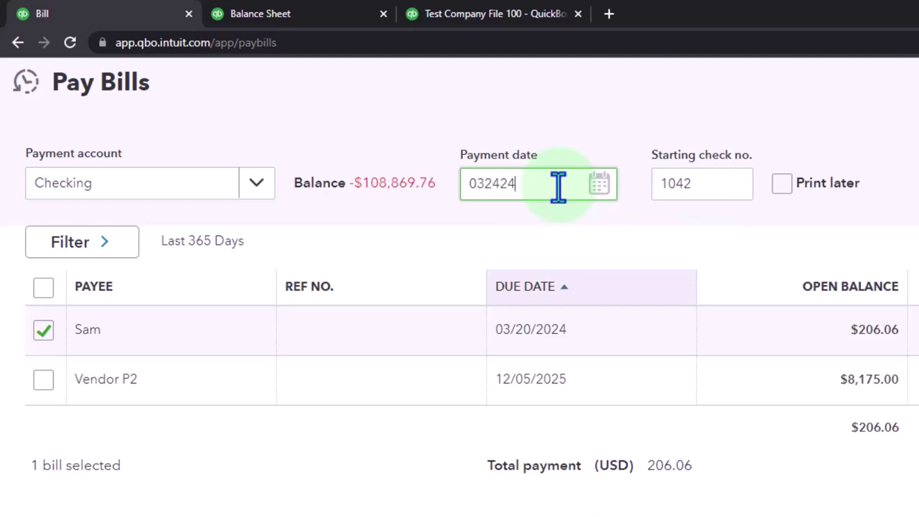
pyautogui.press('Tab')
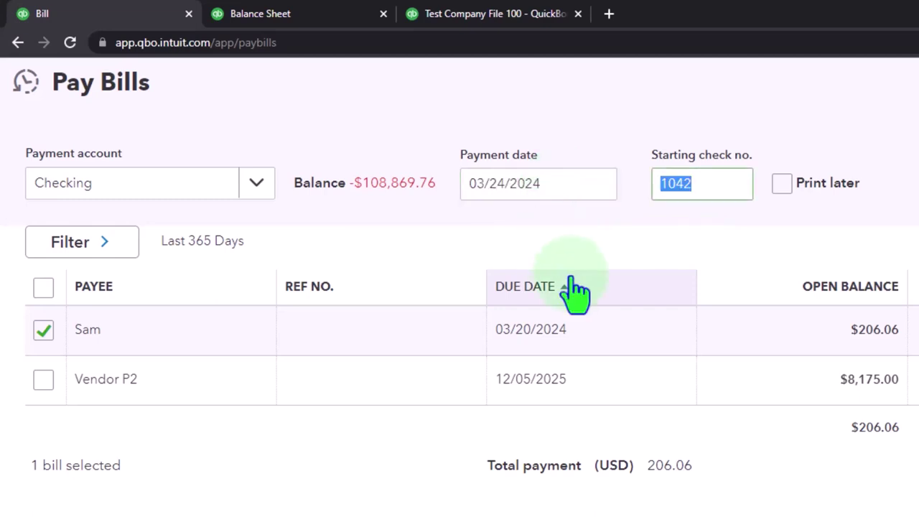
pyautogui.press('BackSpace')
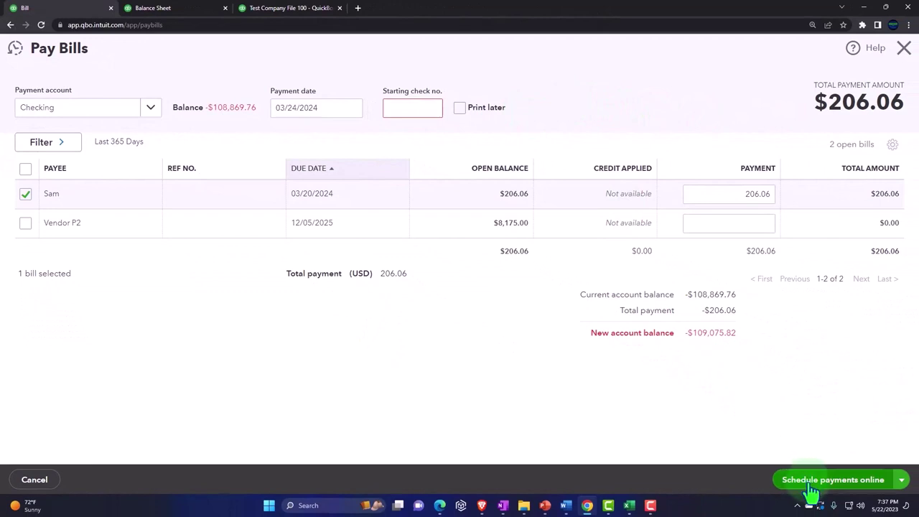
pyautogui.click(903, 485)
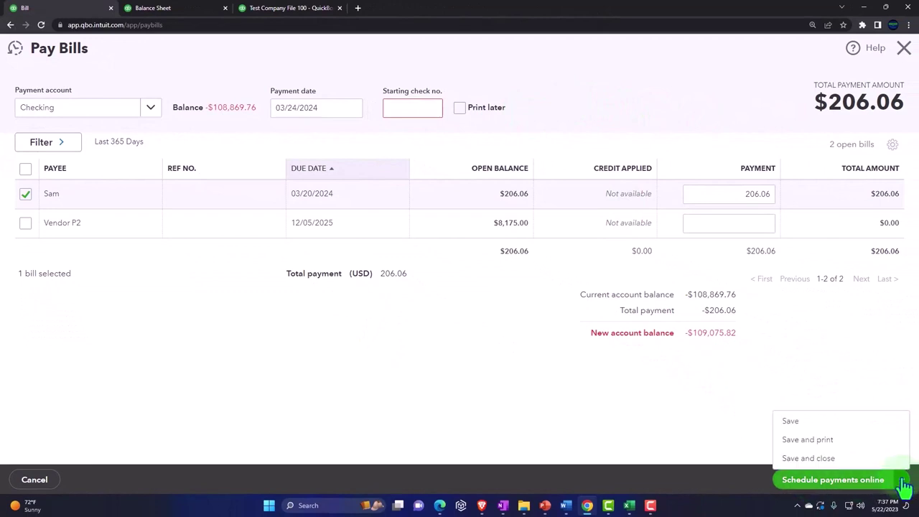
# Save and close the $206.06 bill payment, then review the bank transactions list
pyautogui.click(855, 461)
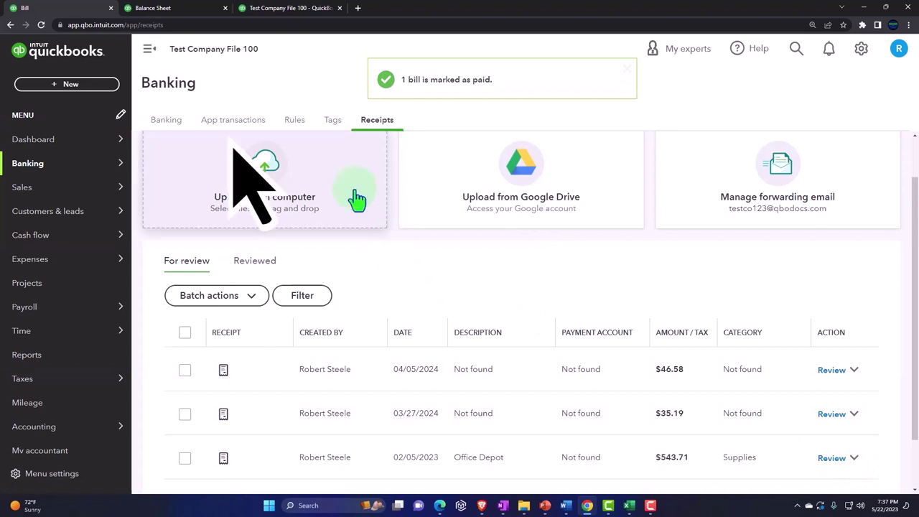
pyautogui.click(173, 130)
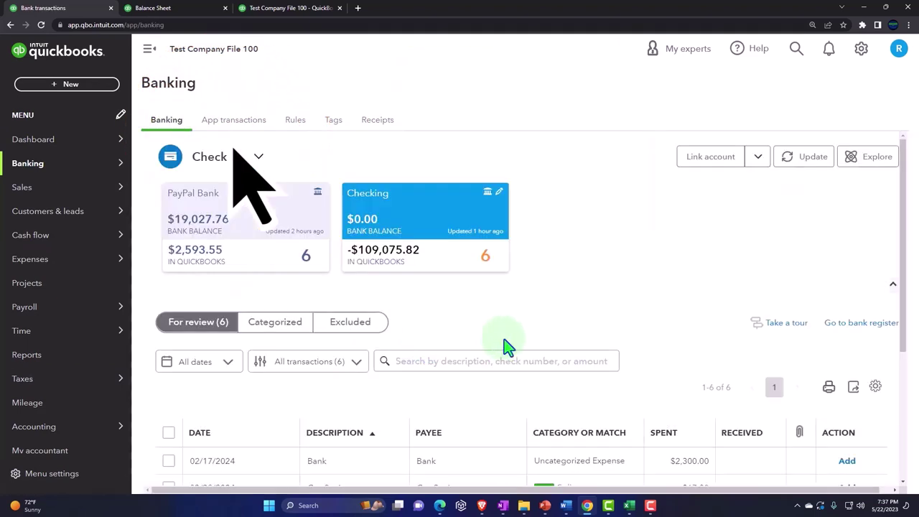
pyautogui.scroll(-2, 503, 345)
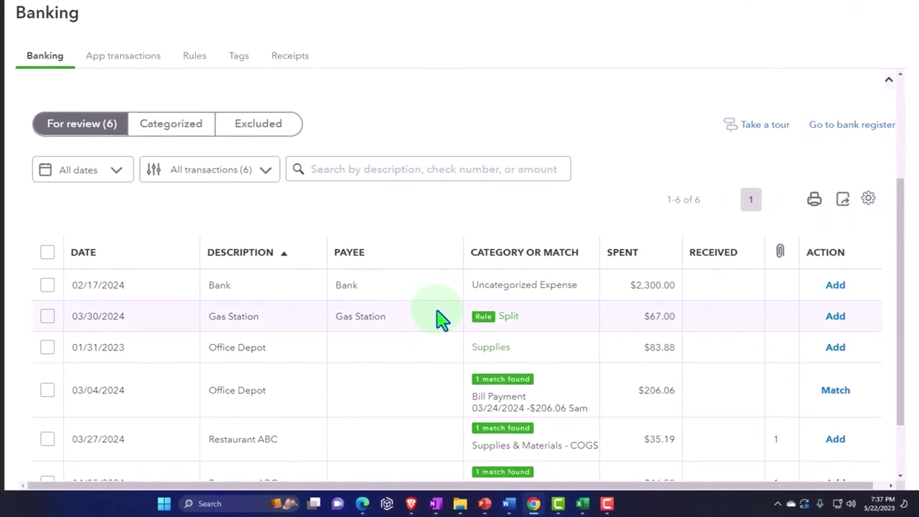
pyautogui.scroll(-1, 440, 318)
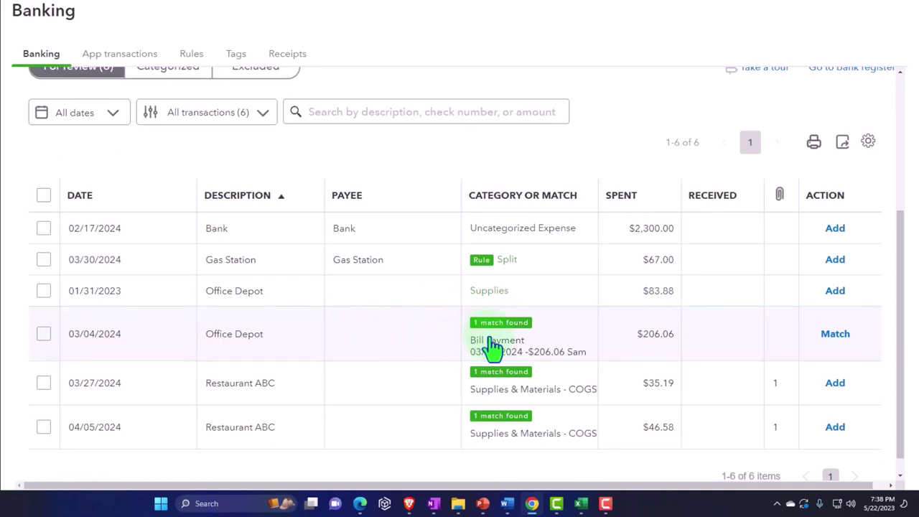
# Expand the Office Depot 03/04/2024 transaction's match, then view the Balance Sheet report
pyautogui.click(386, 352)
pyautogui.scroll(-2, 386, 353)
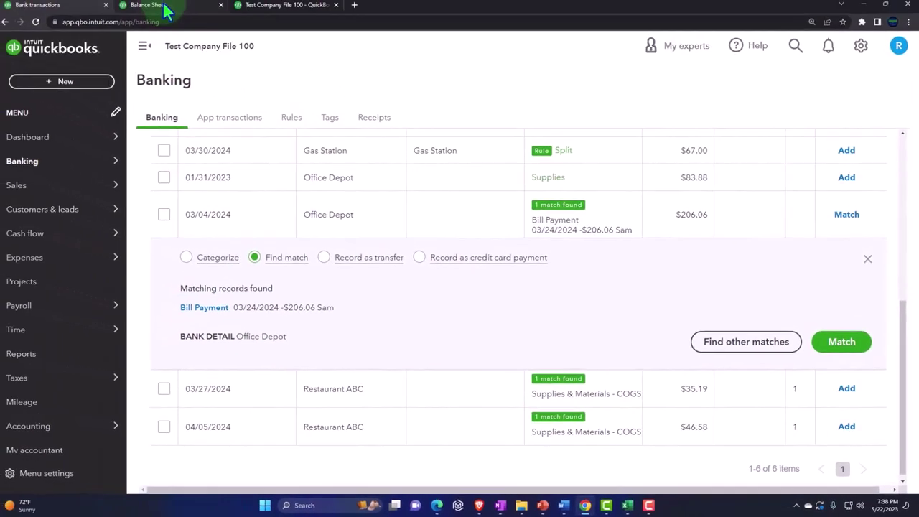
pyautogui.click(166, 10)
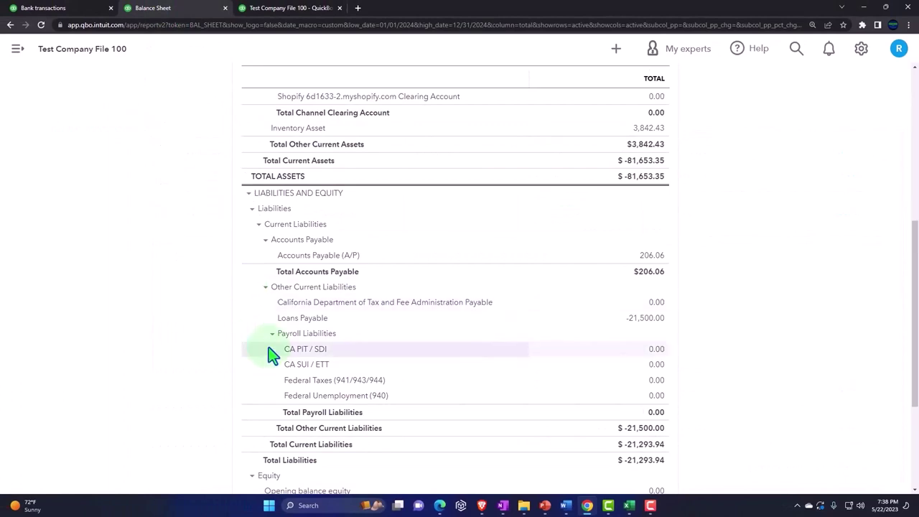
# Rerun the Balance Sheet and drill into the Accounts Payable balance, now $0.00
pyautogui.scroll(5, 269, 350)
pyautogui.click(552, 185)
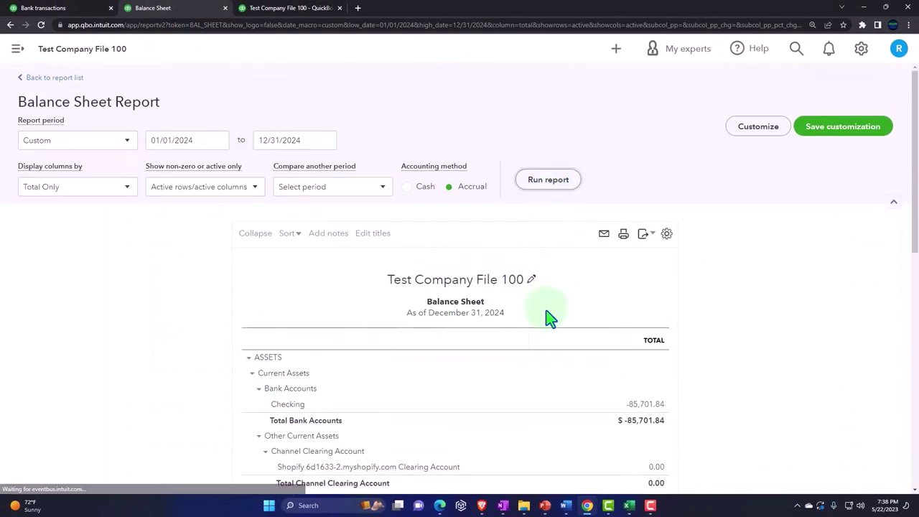
pyautogui.scroll(-2, 550, 318)
pyautogui.hotkey('ctrl', '+')
pyautogui.scroll(-2, 550, 318)
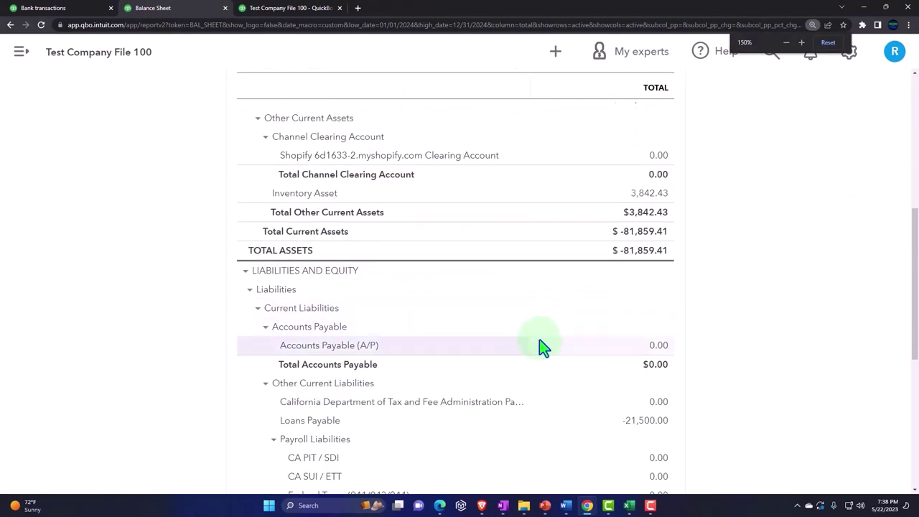
pyautogui.click(659, 347)
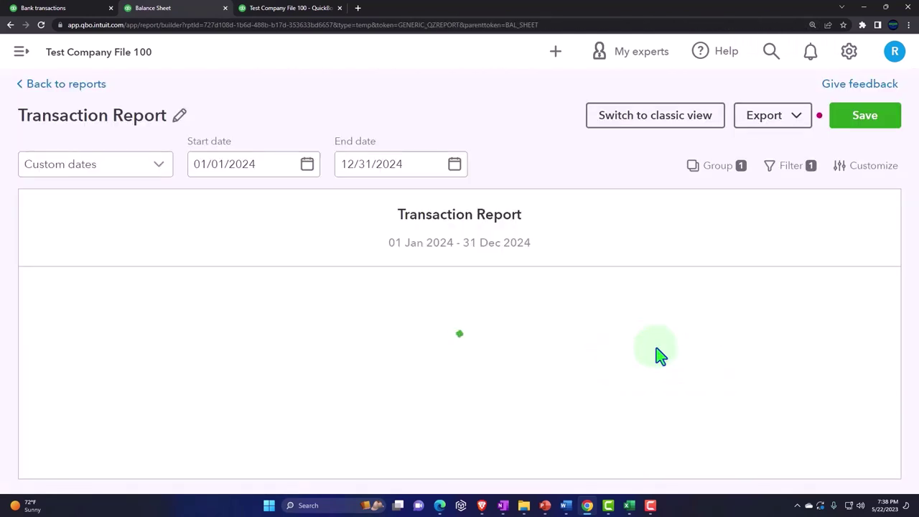
pyautogui.hotkey('ctrl', '-')
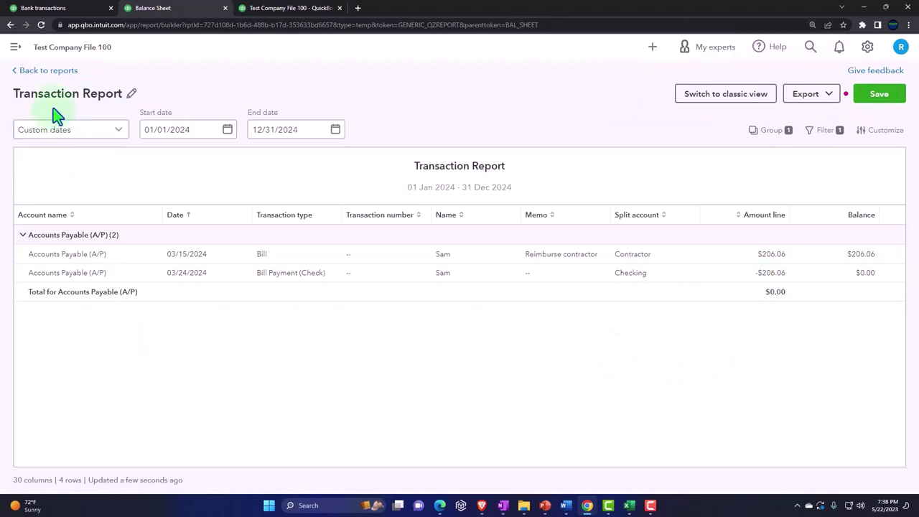
pyautogui.click(43, 70)
pyautogui.click(503, 295)
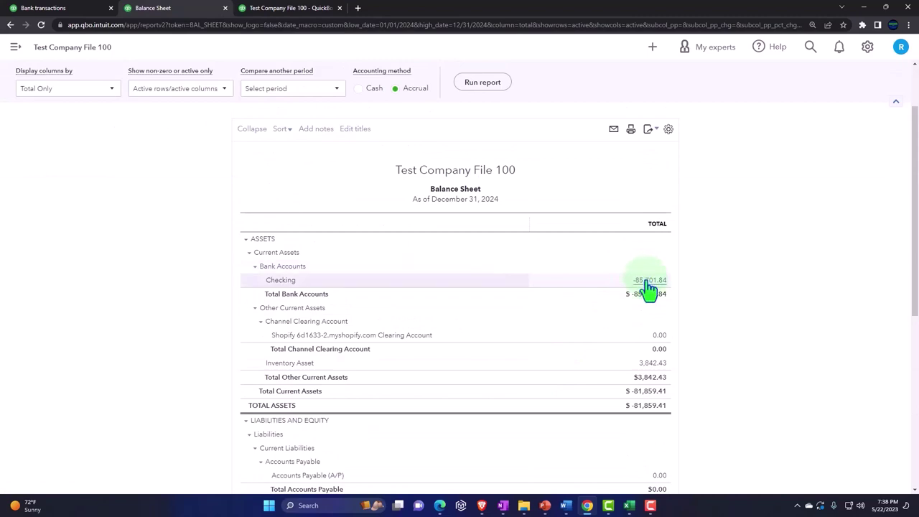
# Drill into the Checking balance and confirm the $206.06 bill payment to Sam is there
pyautogui.click(649, 282)
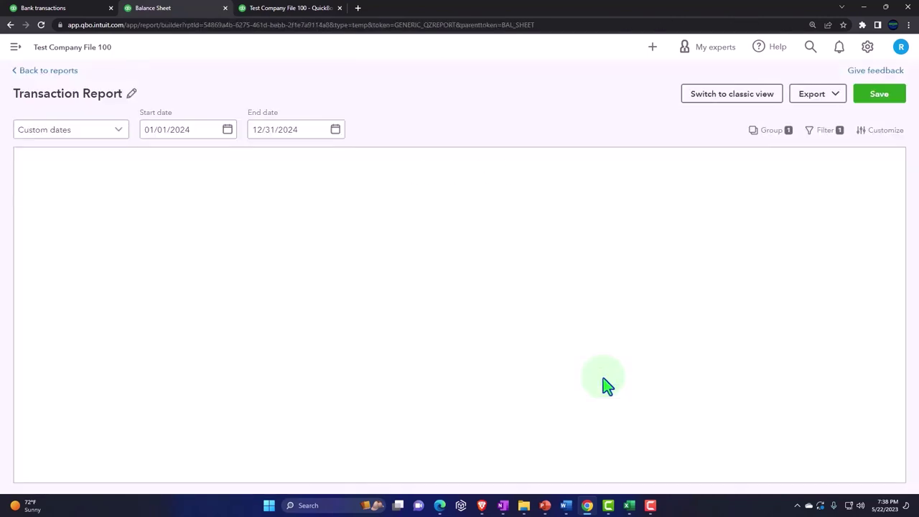
pyautogui.hotkey('ctrl', '+')
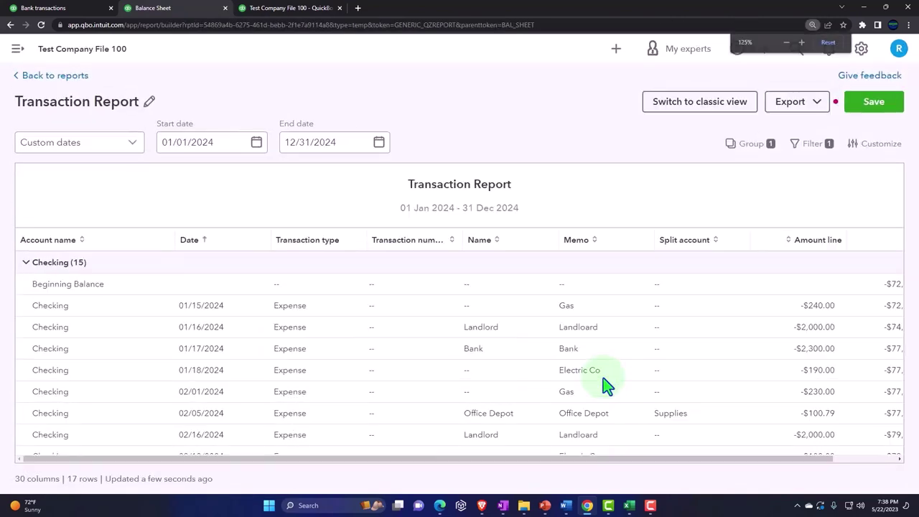
pyautogui.hotkey('ctrl', '-')
pyautogui.scroll(-1, 603, 378)
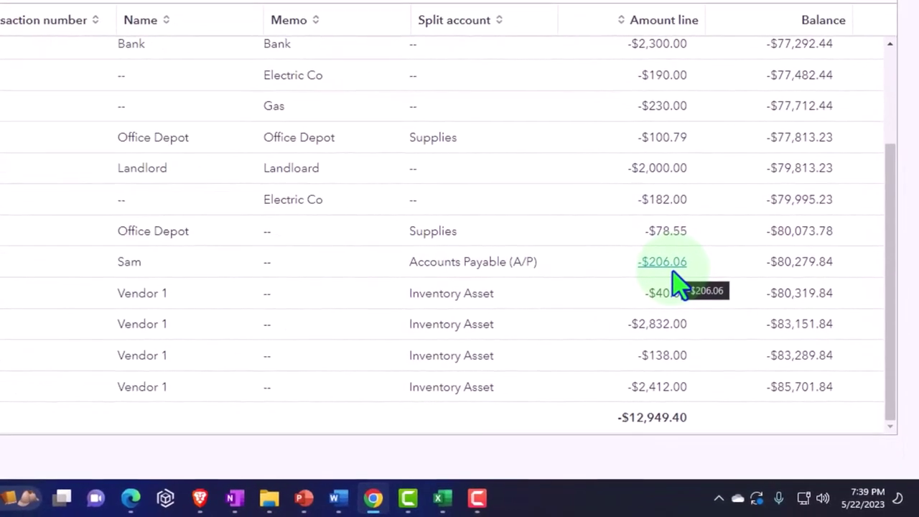
pyautogui.click(392, 273)
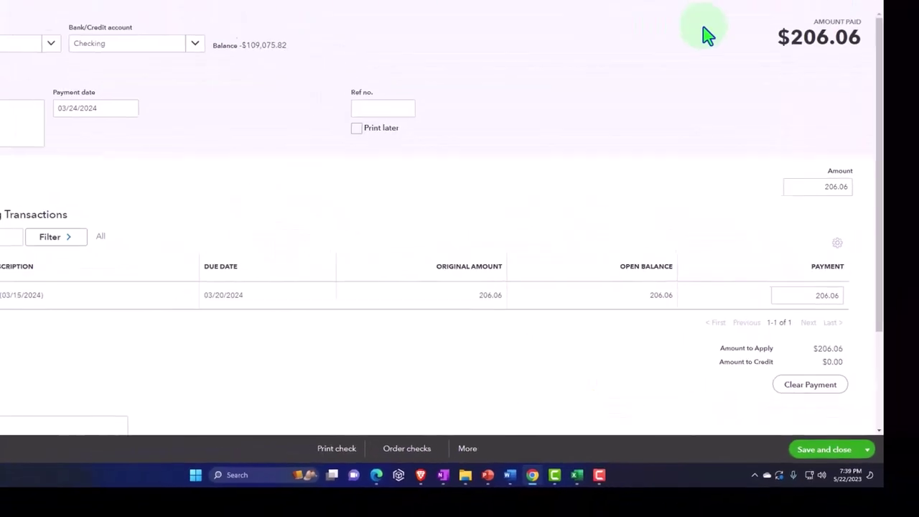
pyautogui.click(864, 37)
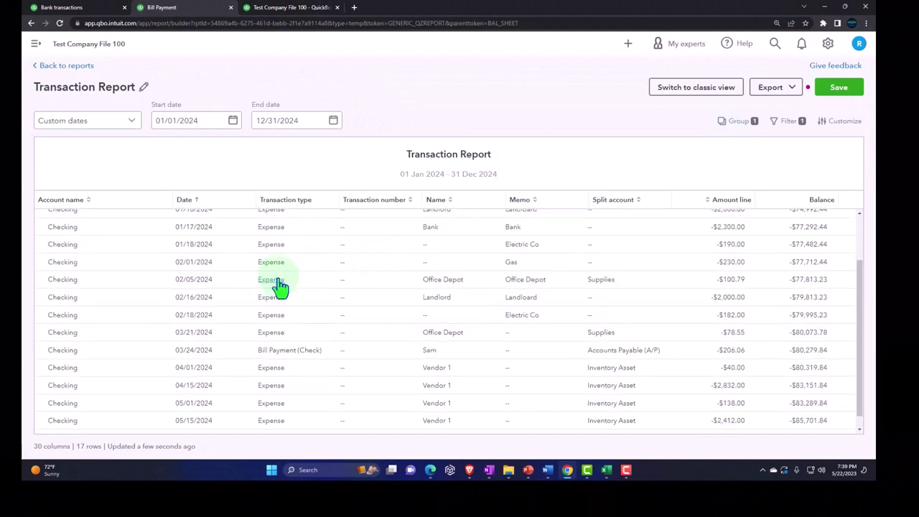
pyautogui.click(70, 66)
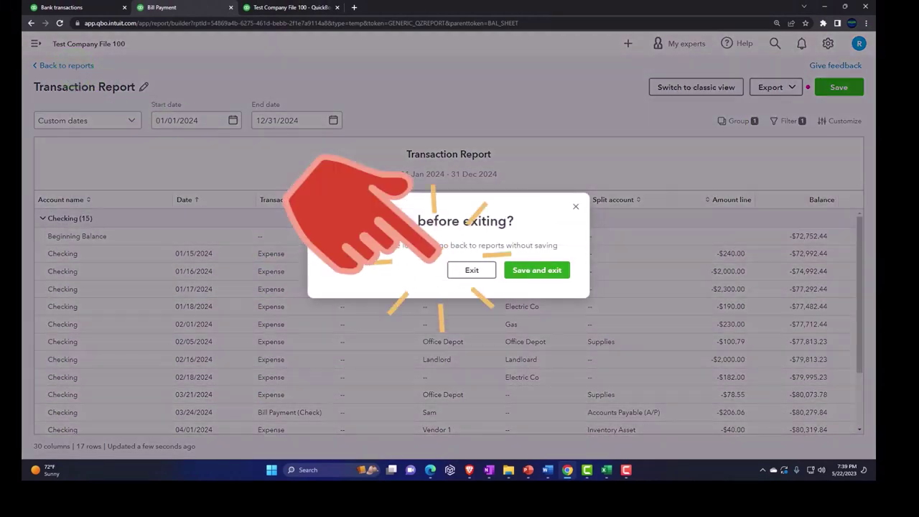
pyautogui.click(470, 271)
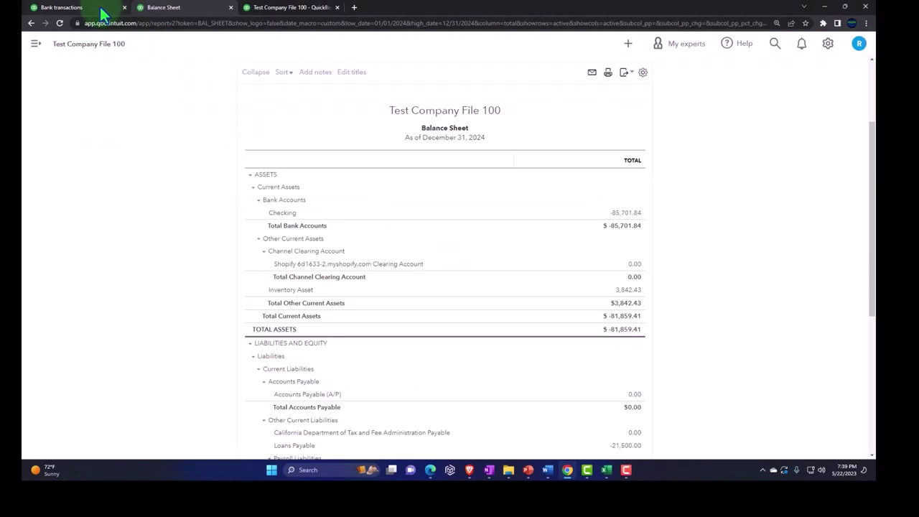
# Match the Office Depot bank transaction to Sam's $206.06 bill payment, then go to Receipts
pyautogui.click(100, 8)
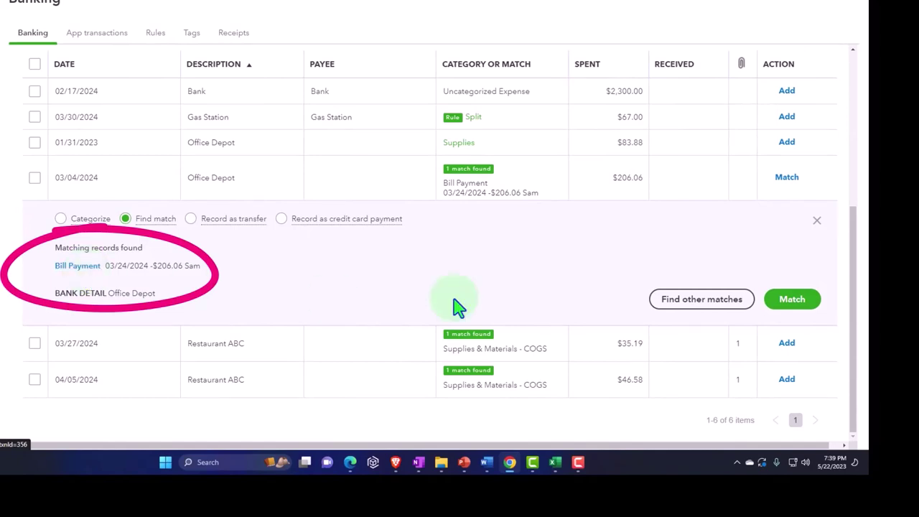
pyautogui.click(804, 304)
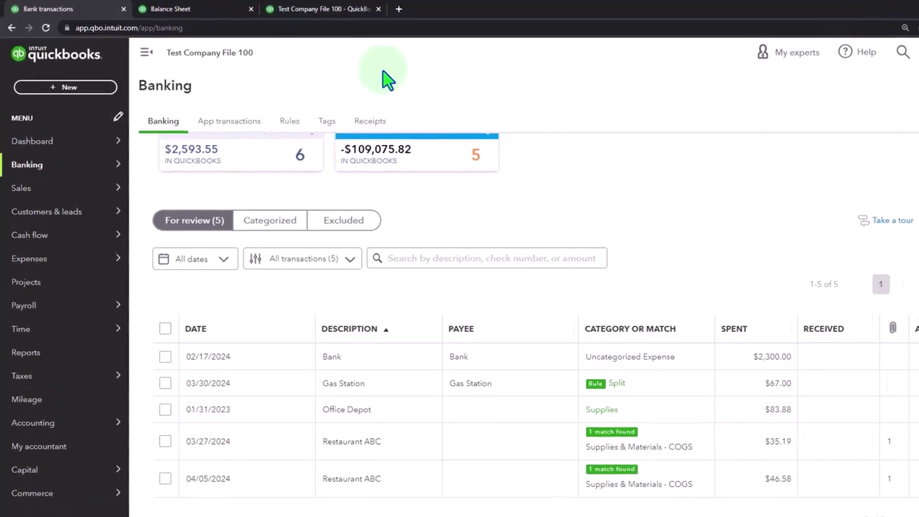
pyautogui.click(370, 120)
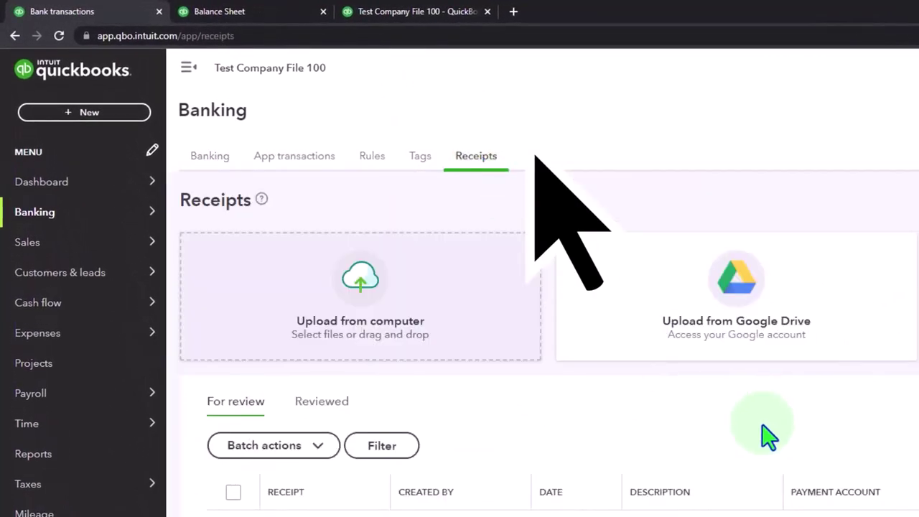
# Open the 04/05/2024 $46.58 receipt from the For review list
pyautogui.scroll(-1, 767, 431)
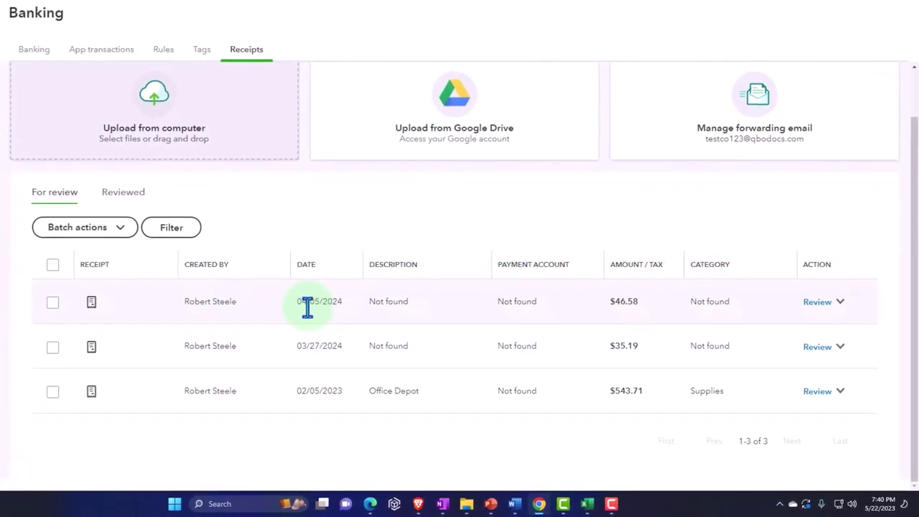
pyautogui.click(314, 309)
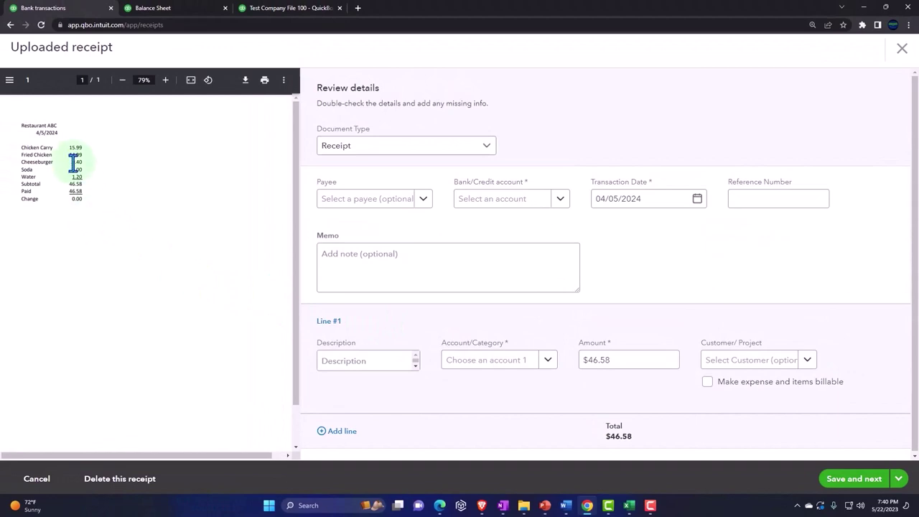
# Examine the item amounts on the Restaurant ABC receipt, then close the review without saving
pyautogui.moveTo(72, 167)
pyautogui.mouseDown()
pyautogui.moveTo(72, 153)
pyautogui.moveTo(78, 158)
pyautogui.mouseUp()
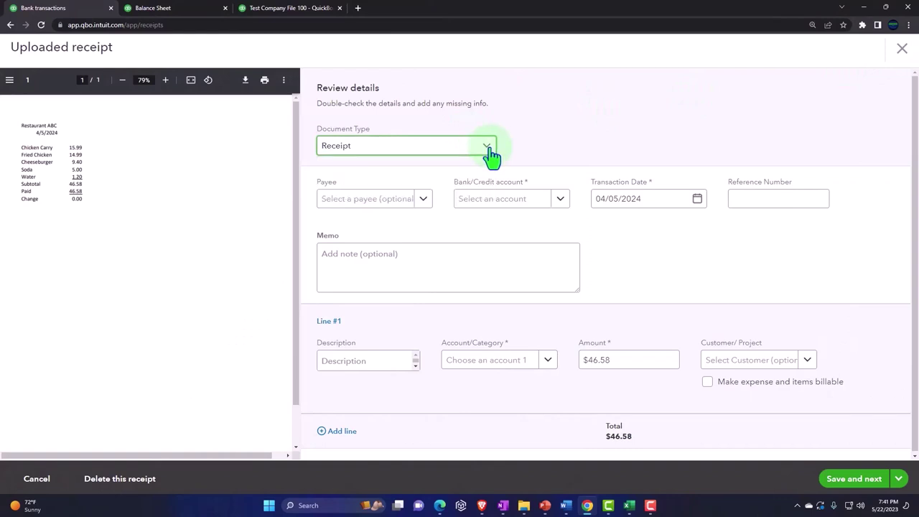
pyautogui.click(903, 50)
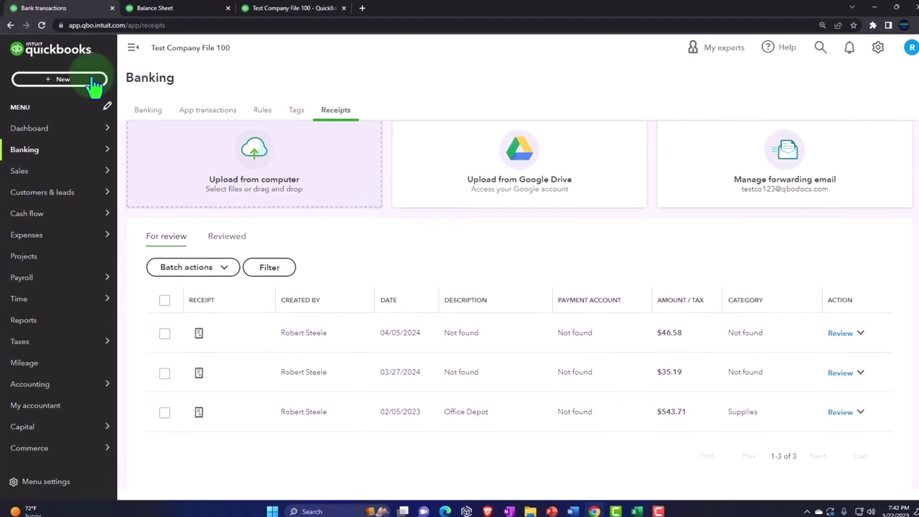
# Start journal entry #27 and add a new 'Meals and entertainment' account on line 1
pyautogui.click(93, 82)
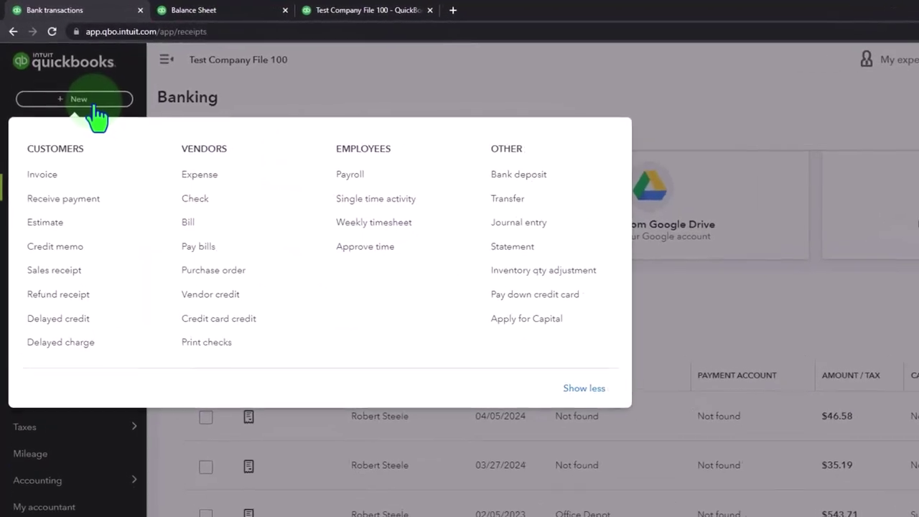
pyautogui.click(405, 178)
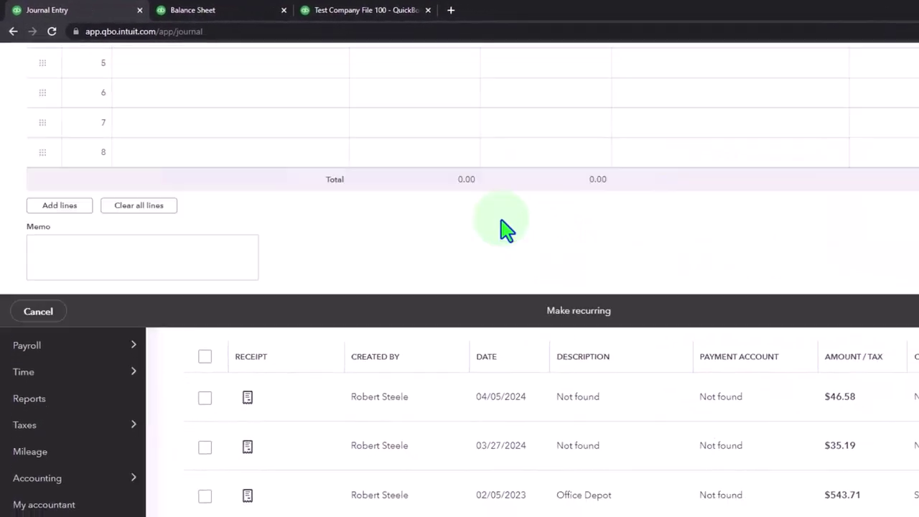
pyautogui.click(139, 204)
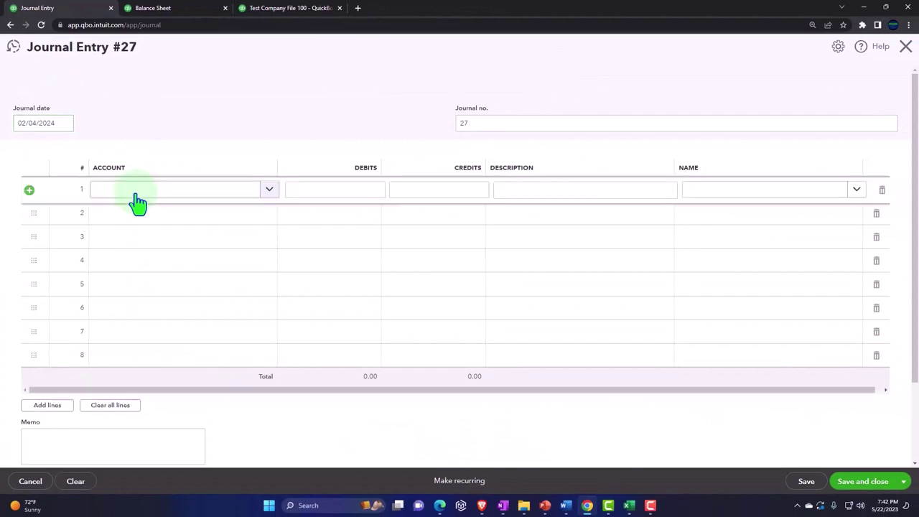
pyautogui.click(127, 193)
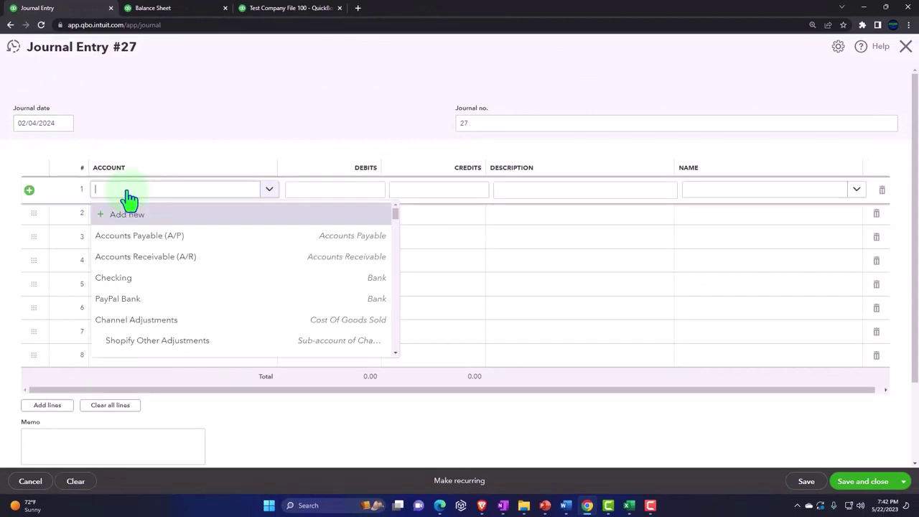
pyautogui.write('Meals and enter')
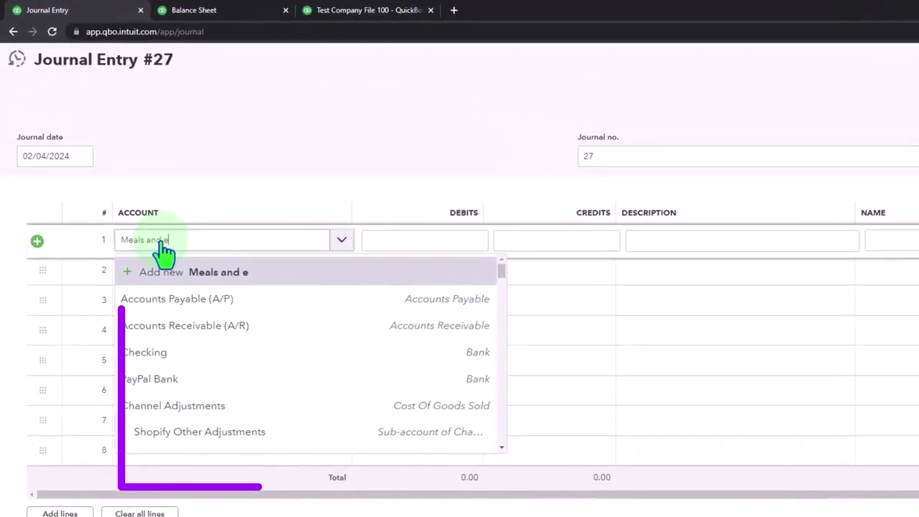
pyautogui.write('ta')
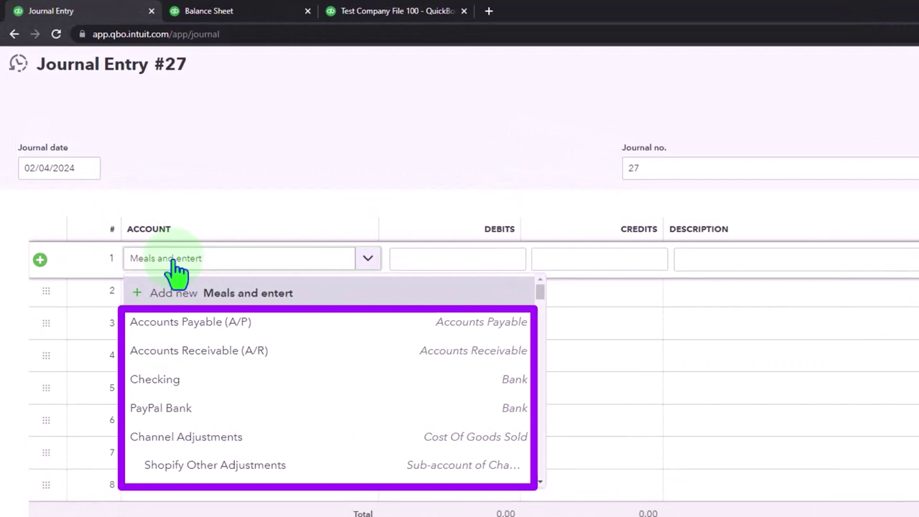
pyautogui.press('BackSpace')
pyautogui.press('BackSpace')
pyautogui.press('BackSpace')
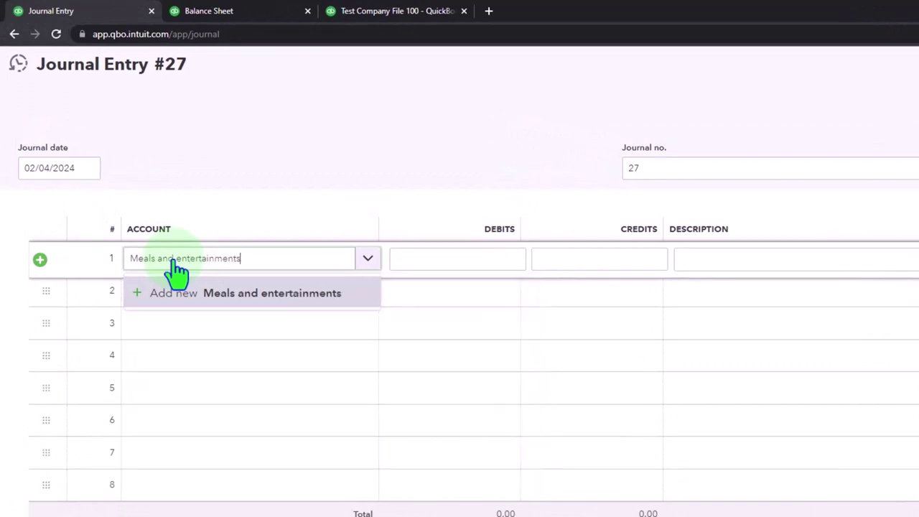
pyautogui.press('Return')
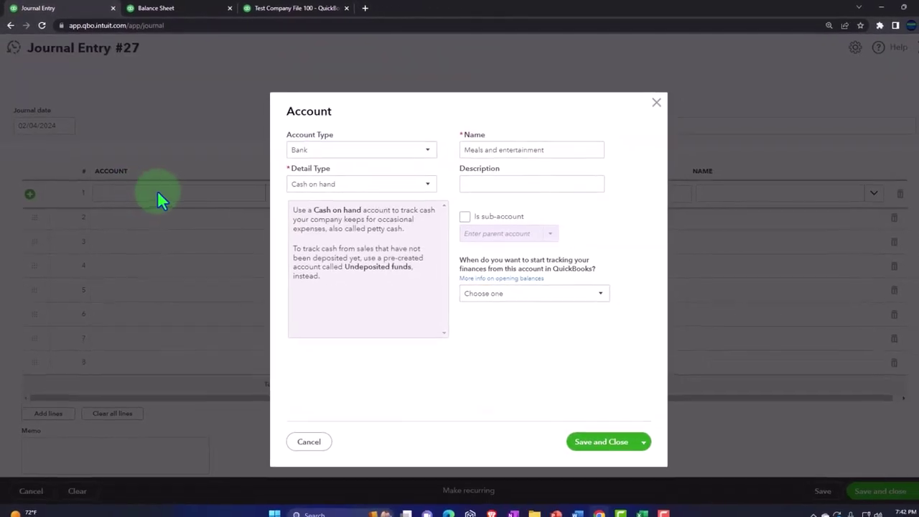
# Save Meals and entertainment as an Expenses account with detail type Other Business Expenses
pyautogui.click(389, 150)
pyautogui.scroll(-1, 349, 260)
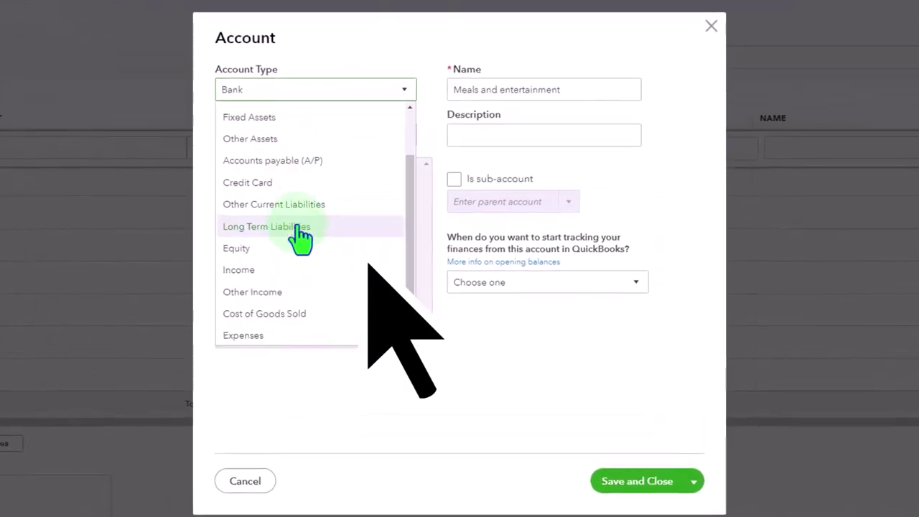
pyautogui.scroll(-1, 291, 265)
pyautogui.click(262, 314)
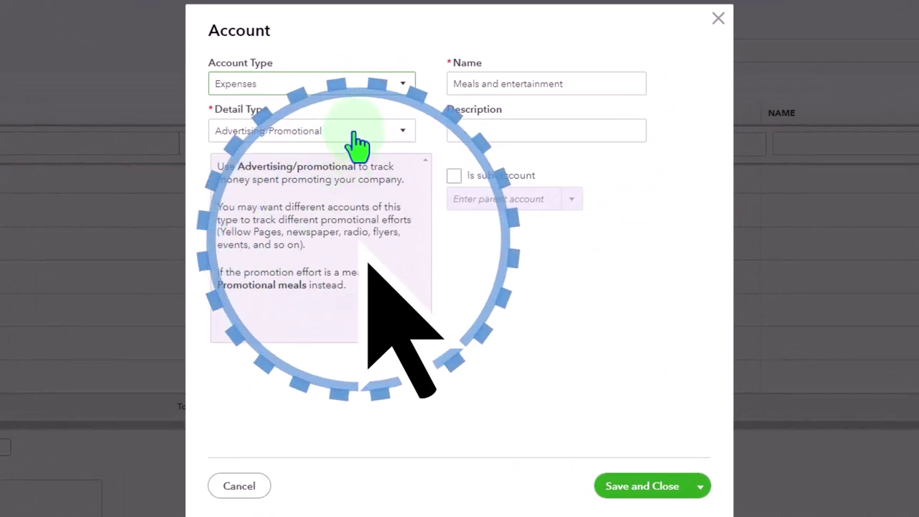
pyautogui.click(357, 143)
pyautogui.scroll(-3, 359, 226)
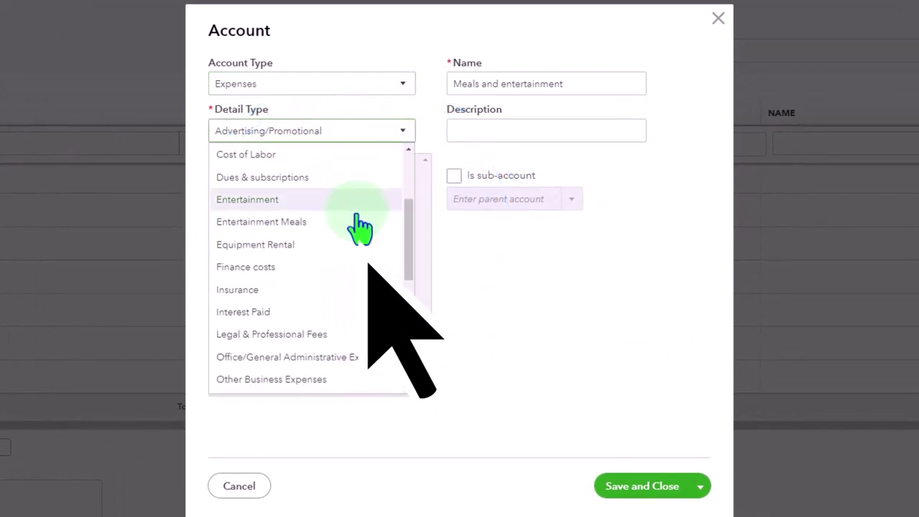
pyautogui.scroll(-3, 357, 216)
pyautogui.click(313, 319)
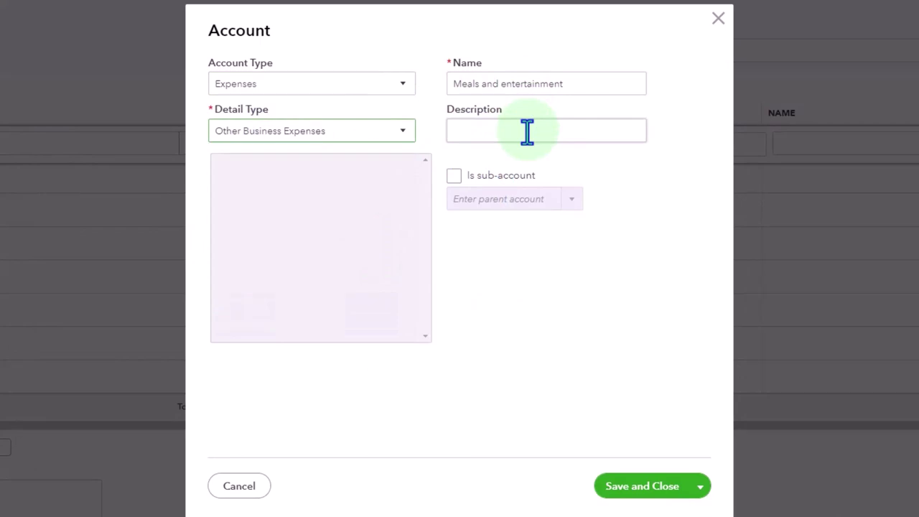
pyautogui.click(644, 487)
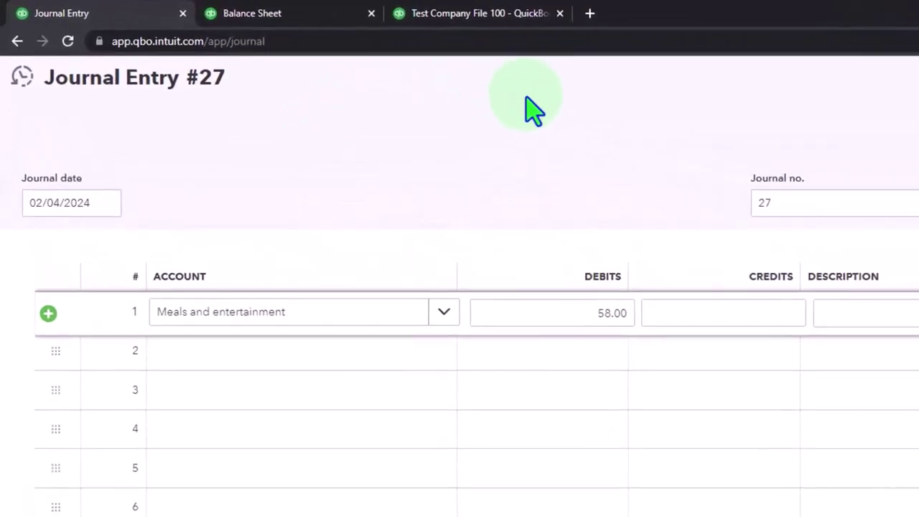
# On journal line 2, filter the account list with 'Dr' to find Draws
pyautogui.click(473, 350)
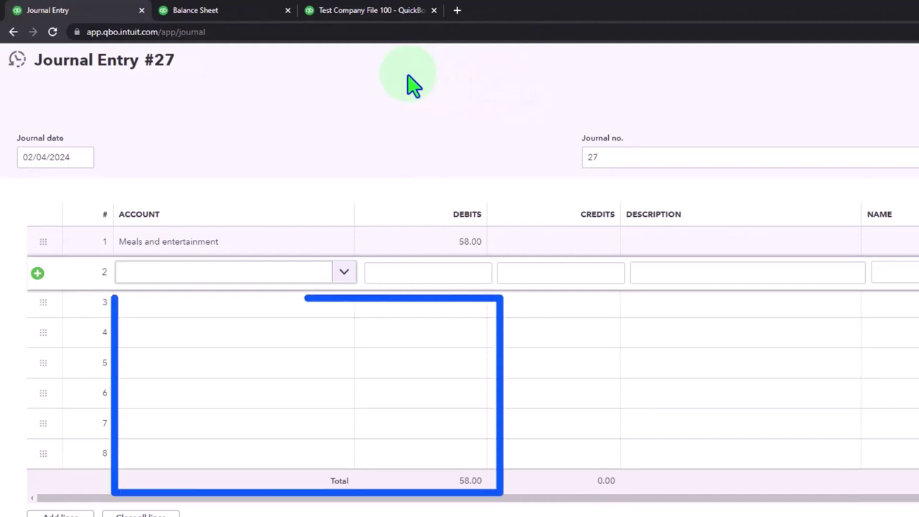
pyautogui.write('Draw')
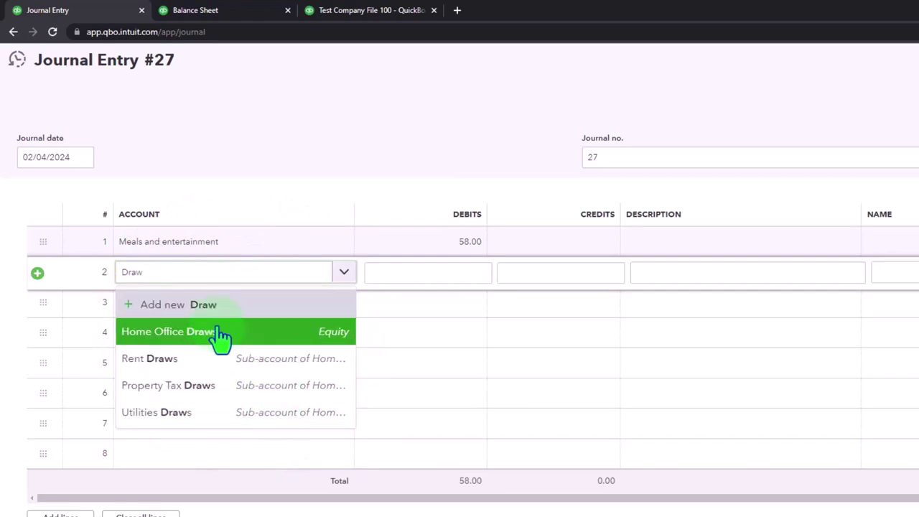
# Create a new Draws account of type Equity with detail type Owner's Equity
pyautogui.click(221, 336)
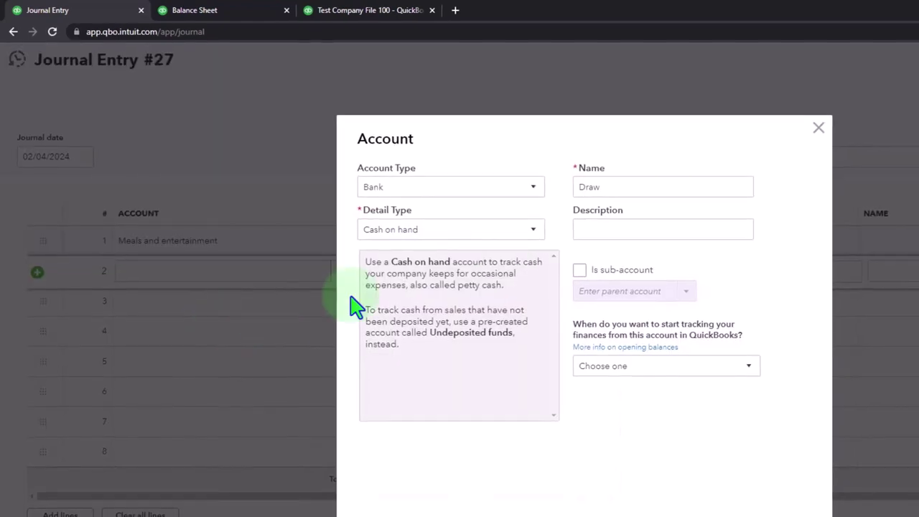
pyautogui.click(532, 198)
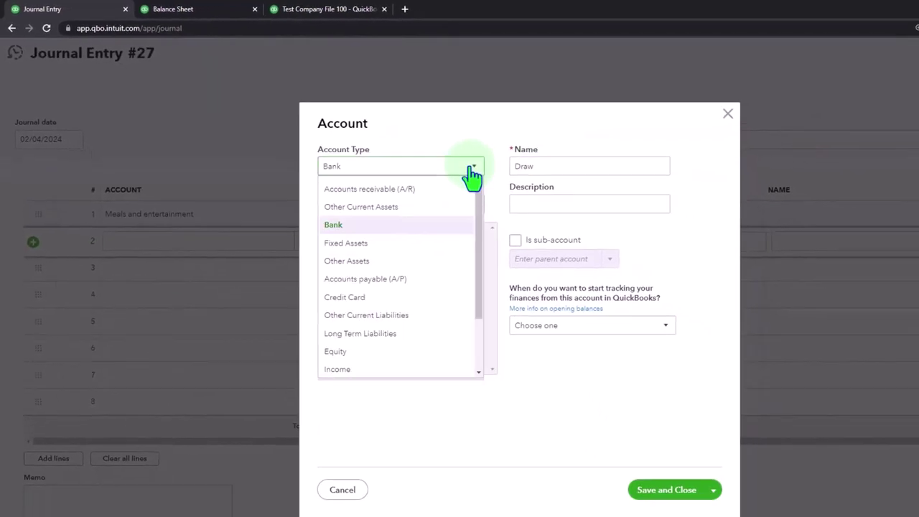
pyautogui.scroll(-2, 431, 273)
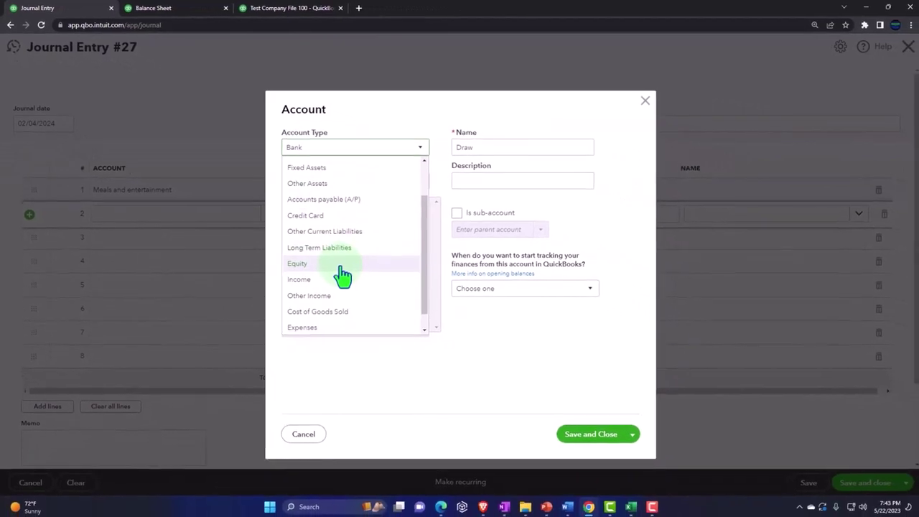
pyautogui.click(382, 297)
pyautogui.click(419, 180)
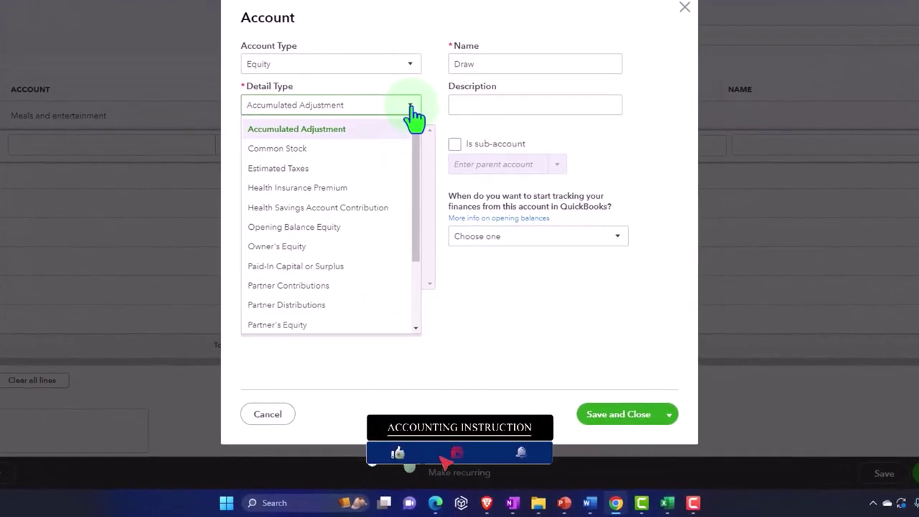
pyautogui.scroll(-3, 382, 222)
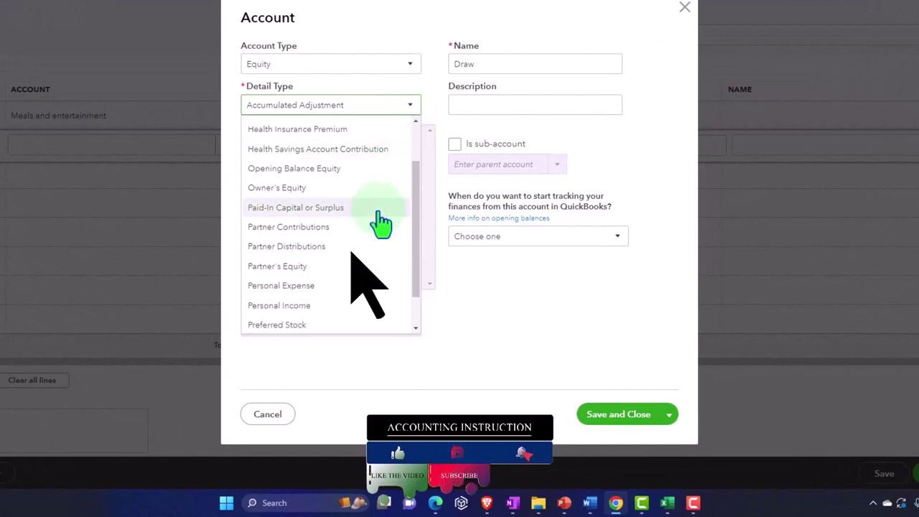
pyautogui.scroll(3, 381, 222)
pyautogui.click(364, 248)
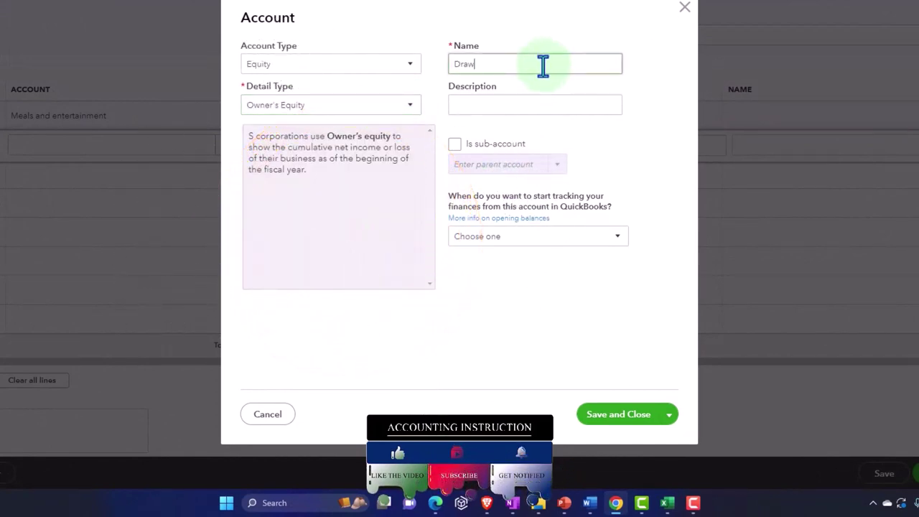
pyautogui.click(543, 66)
pyautogui.write('Draws')
pyautogui.click(619, 415)
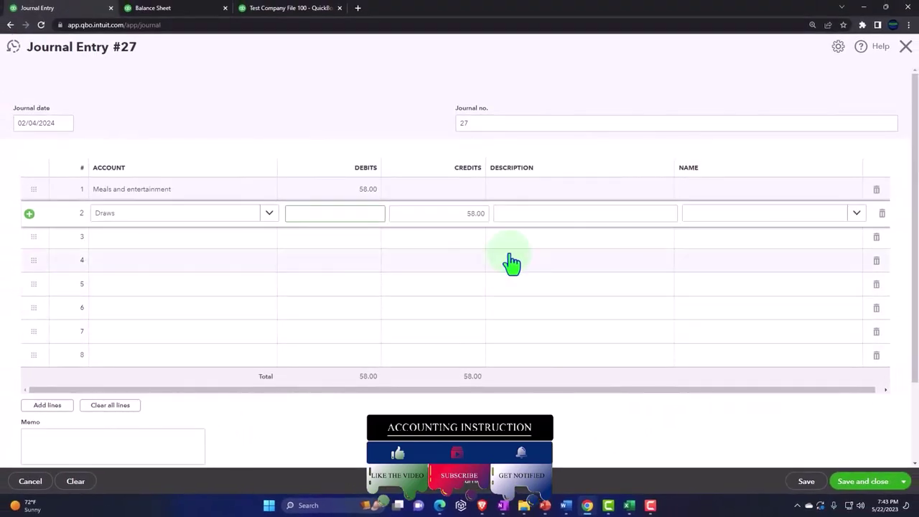
# Enter 'Paid with personal account' on the credit line and copy it into the first line's description
pyautogui.click(540, 217)
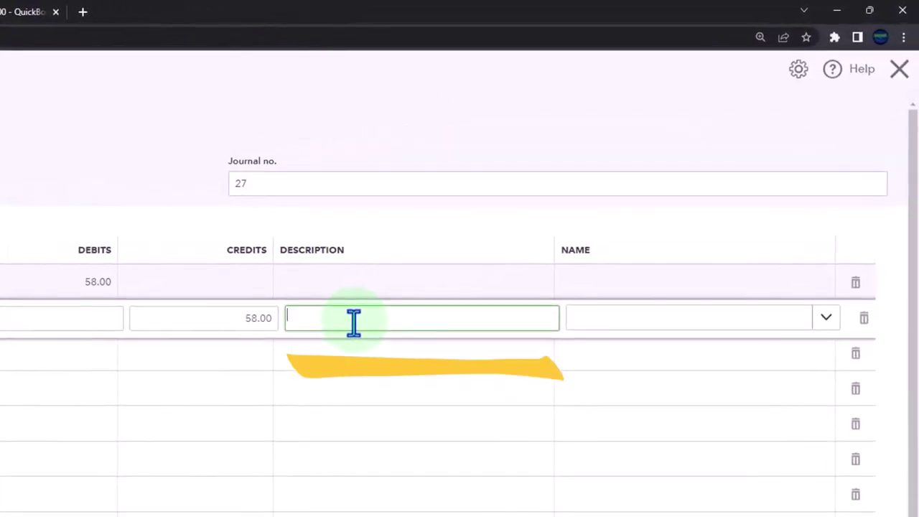
pyautogui.write('Paid with personal account')
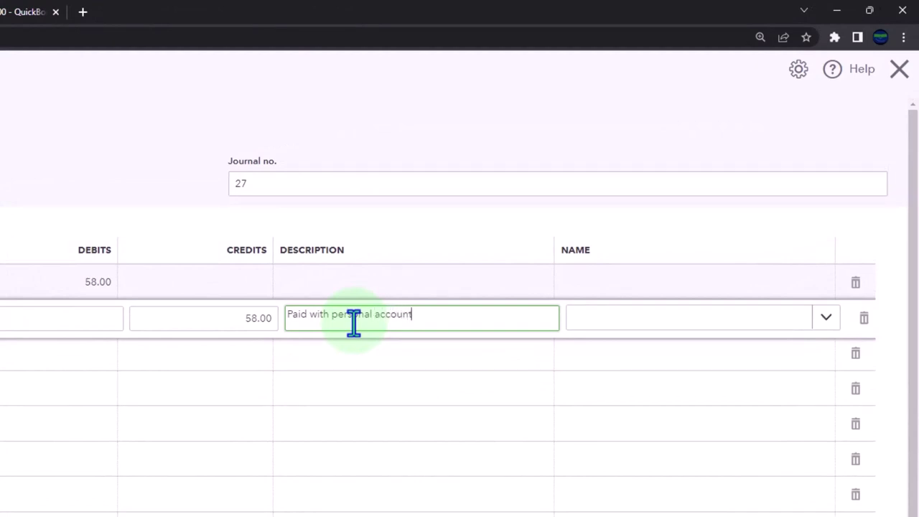
pyautogui.moveTo(414, 316); pyautogui.dragTo(196, 316)
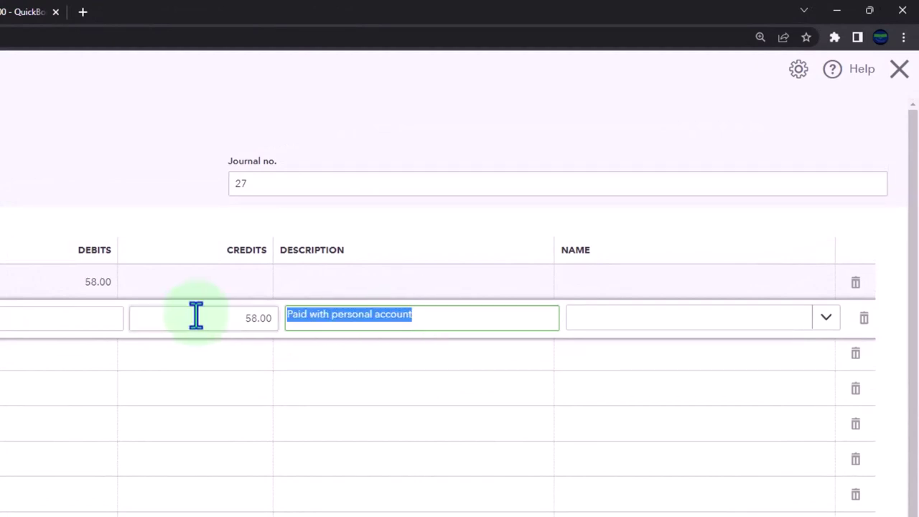
pyautogui.click(329, 282)
pyautogui.scroll(-5, 318, 461)
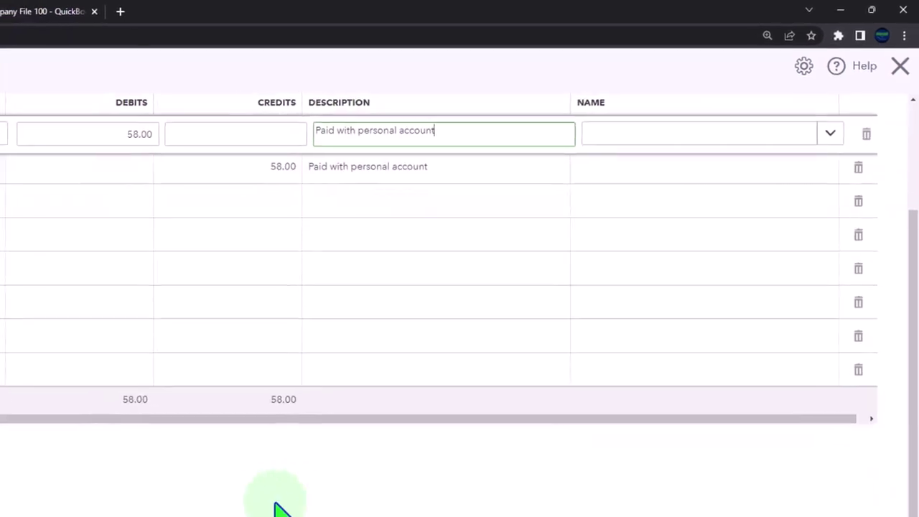
pyautogui.click(288, 460)
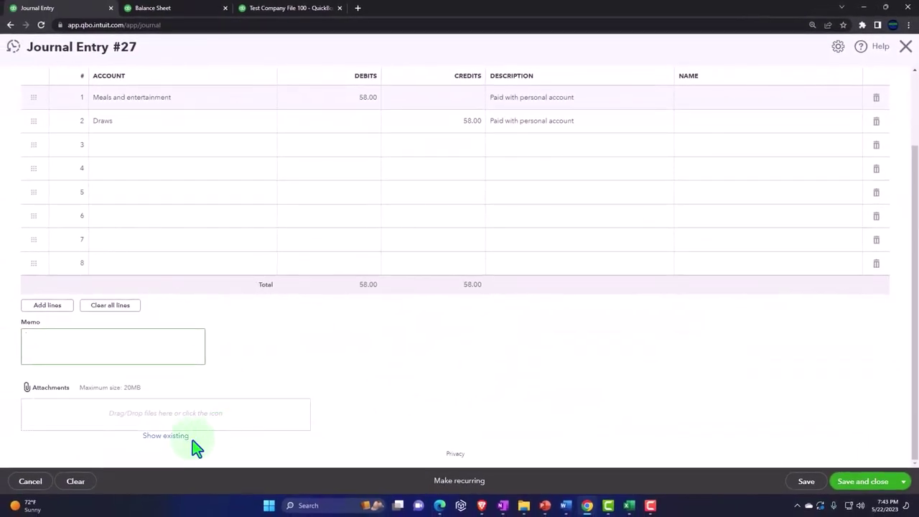
pyautogui.press('Tab')
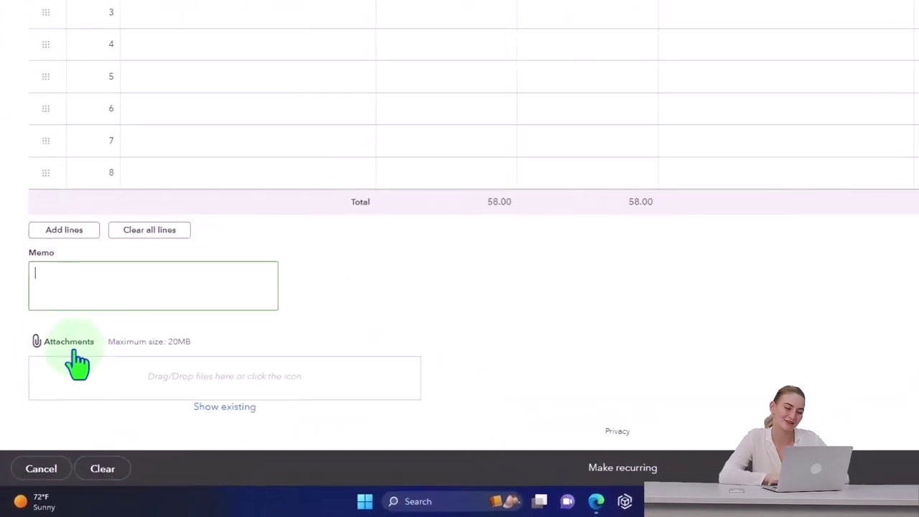
pyautogui.click(78, 313)
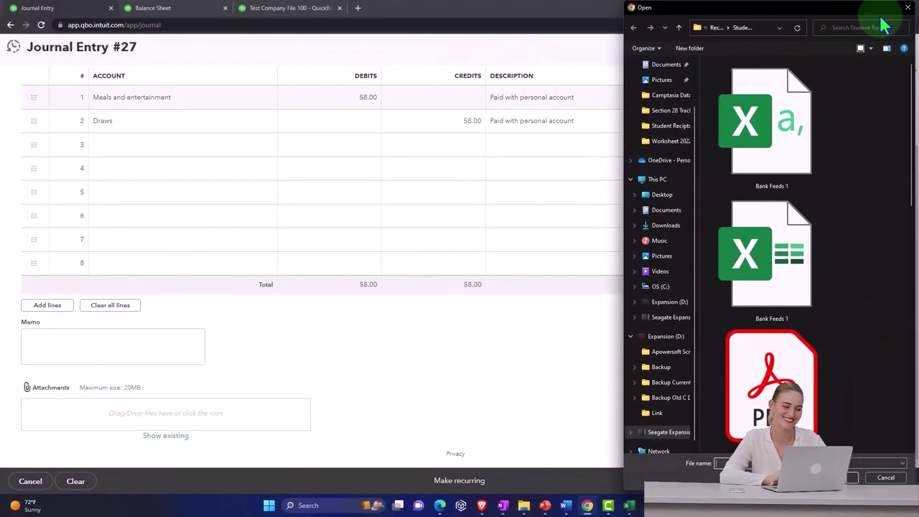
pyautogui.click(908, 9)
pyautogui.click(586, 330)
pyautogui.scroll(3, 533, 365)
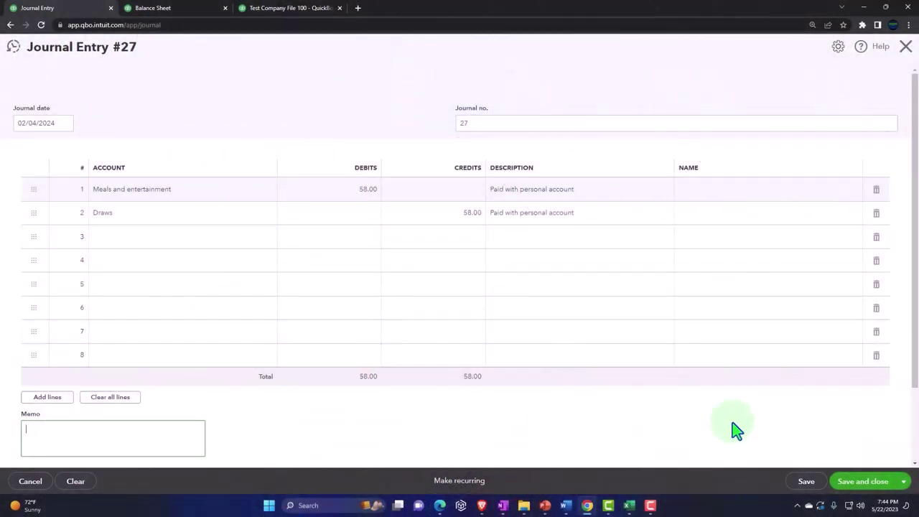
# Save and close Journal Entry #27 and return to the Balance Sheet report
pyautogui.click(867, 488)
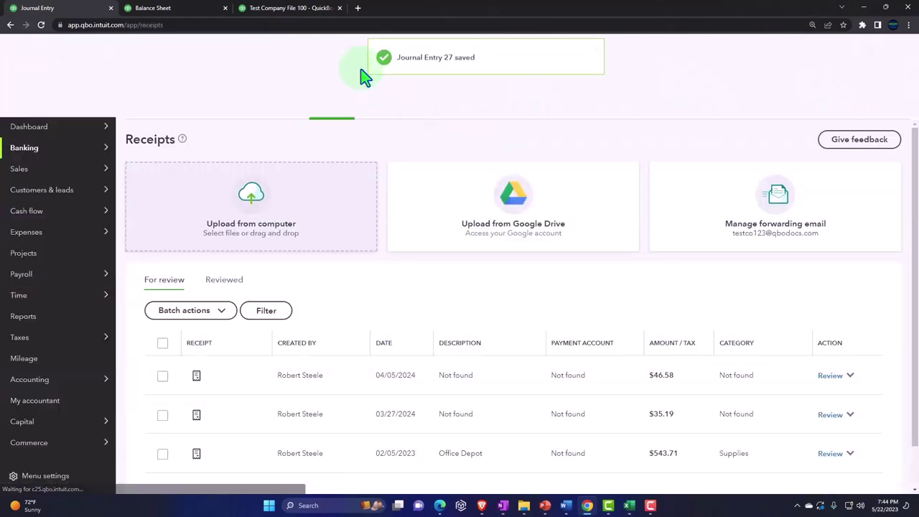
pyautogui.click(181, 10)
pyautogui.scroll(2, 301, 244)
# Refresh the Balance Sheet to confirm Draws at 58.00, then go to Profit and Loss
pyautogui.click(488, 164)
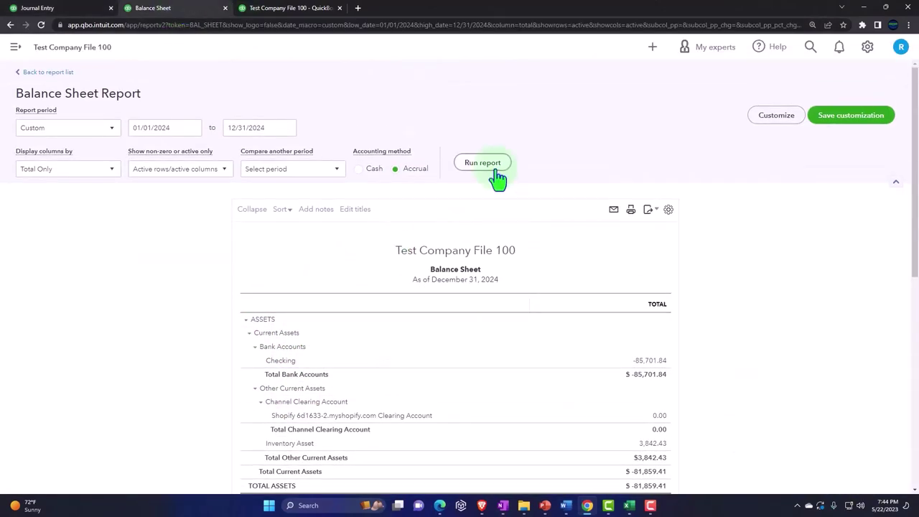
pyautogui.scroll(-2, 524, 251)
pyautogui.scroll(-4, 529, 267)
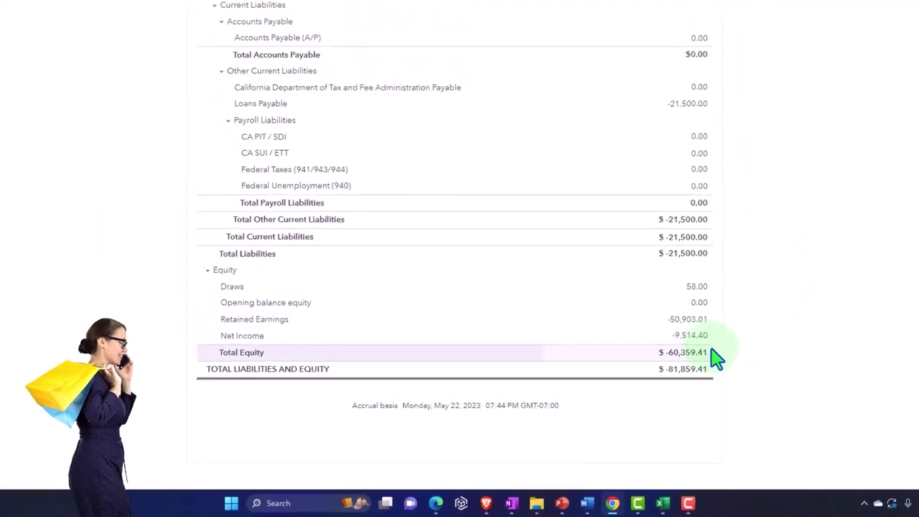
pyautogui.click(297, 10)
pyautogui.scroll(3, 524, 226)
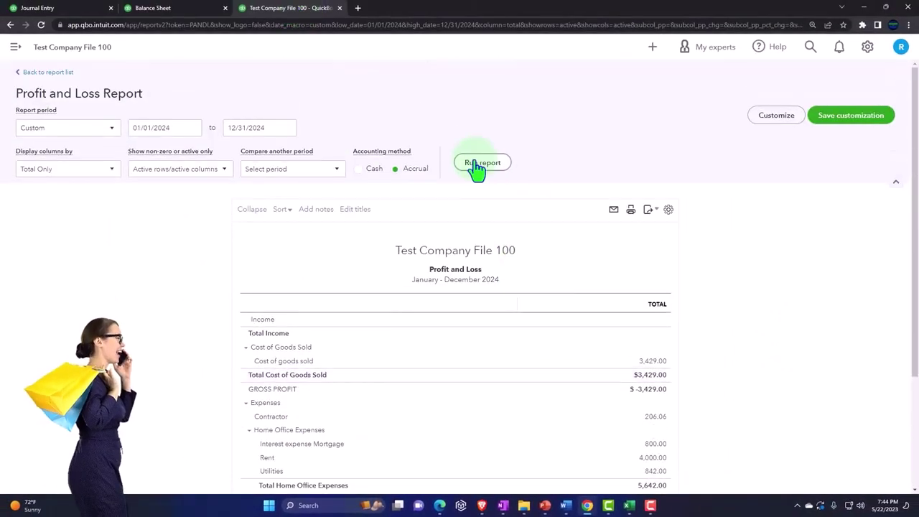
pyautogui.click(477, 163)
pyautogui.scroll(-2, 609, 337)
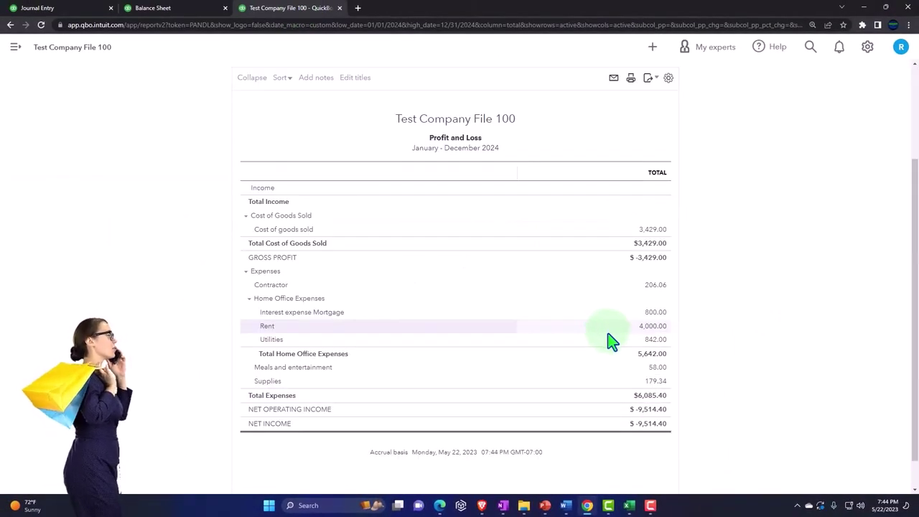
pyautogui.hotkey('ctrl', '+')
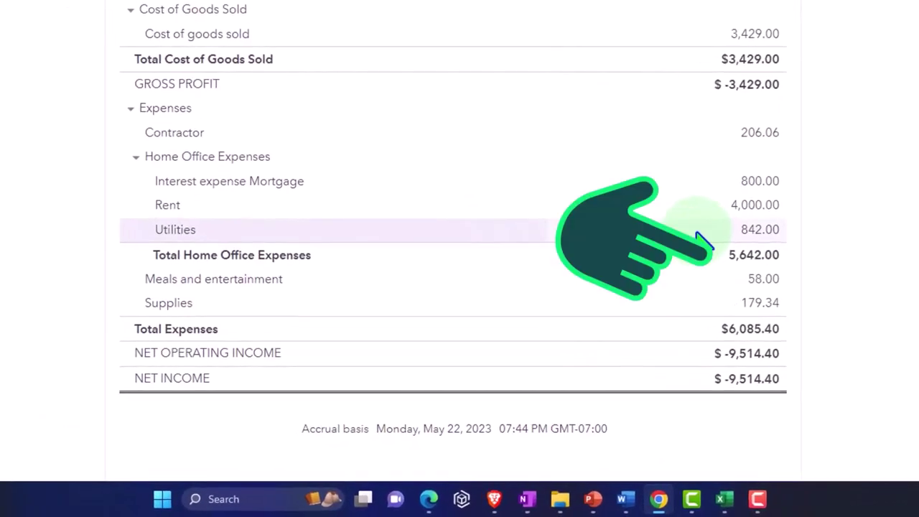
pyautogui.click(754, 283)
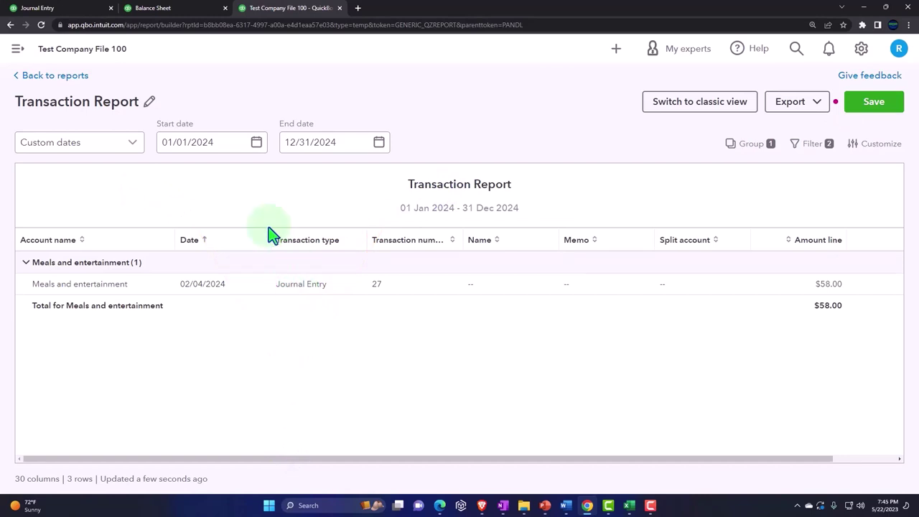
pyautogui.click(52, 77)
pyautogui.click(486, 296)
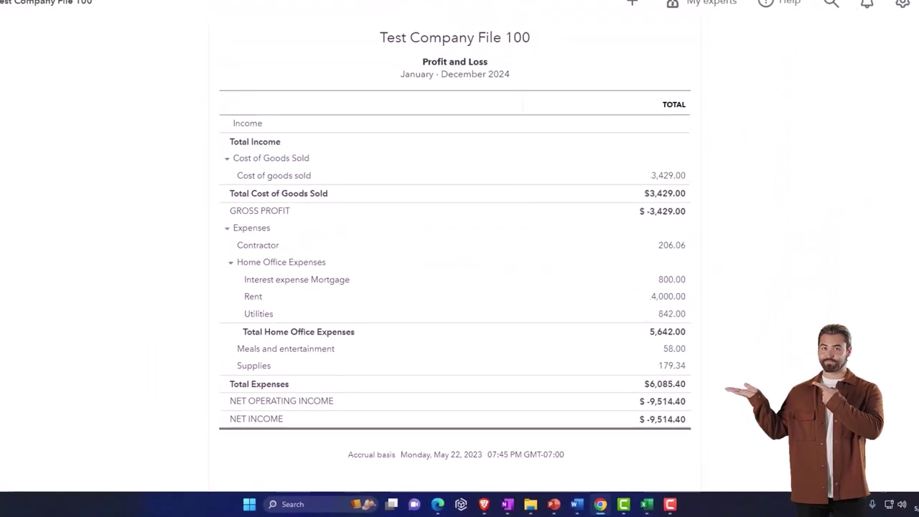
# Open the 04/05/2024 $46.58 receipt from the Receipts For review list
pyautogui.click(83, 11)
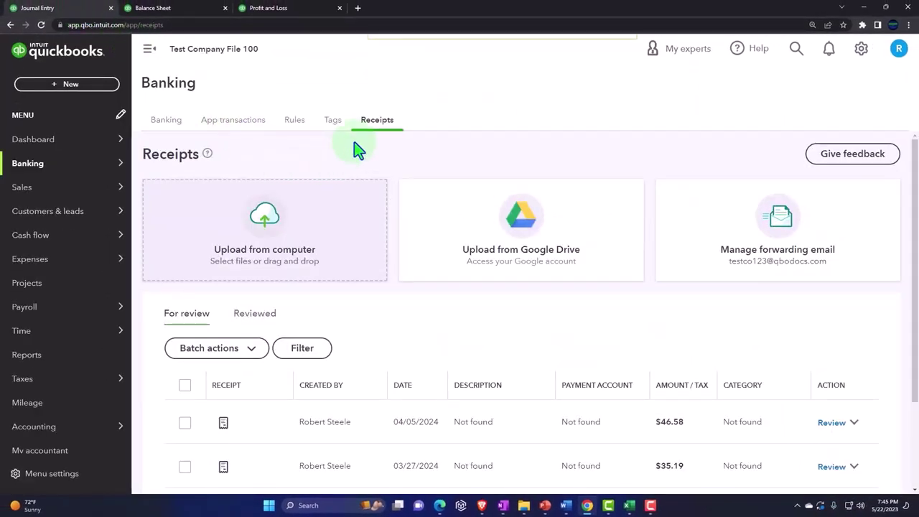
pyautogui.scroll(-2, 354, 143)
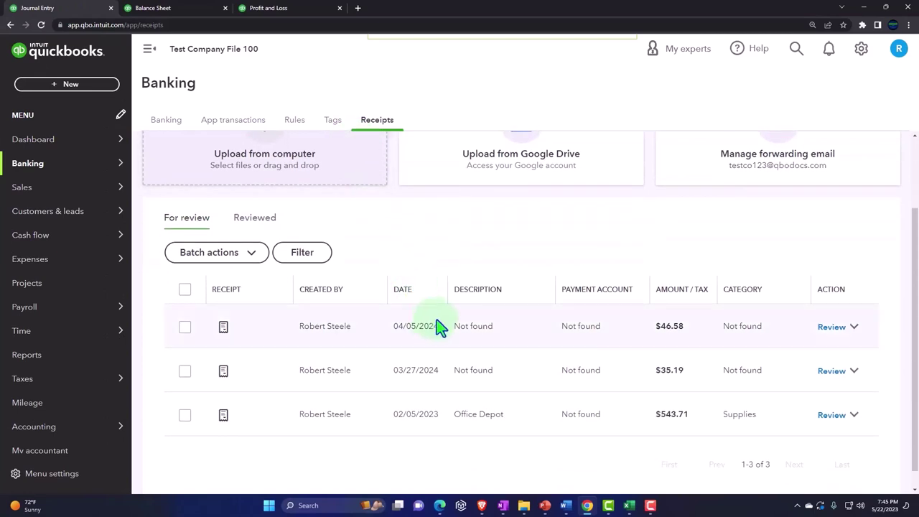
pyautogui.click(445, 329)
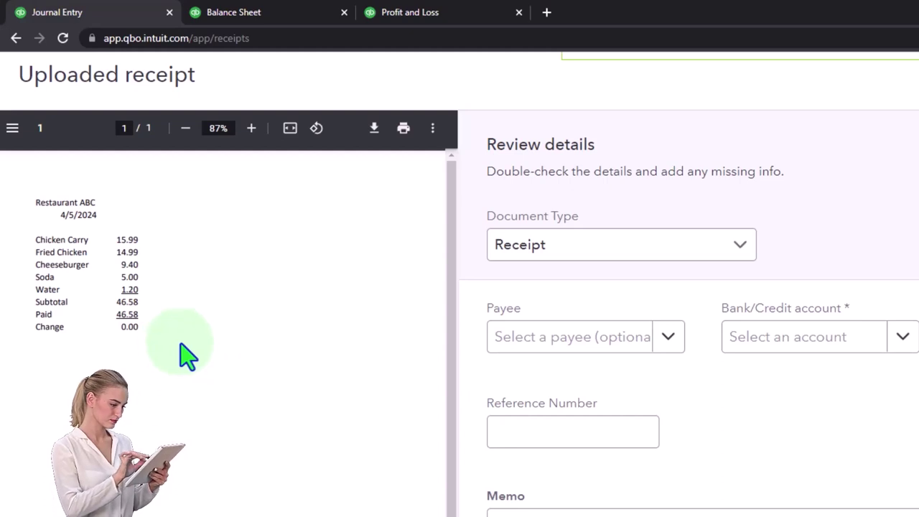
# Change the receipt's document type to Bill and create a new vendor 'Owner' as payee
pyautogui.click(740, 248)
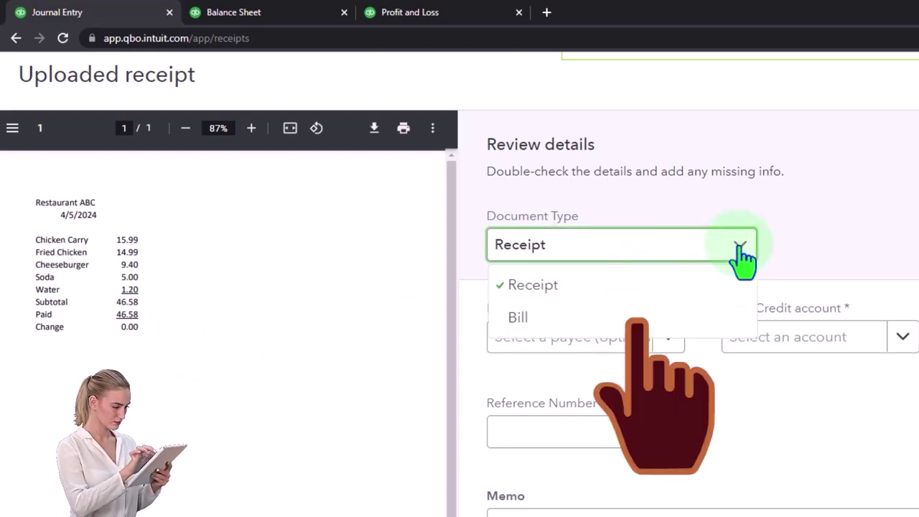
pyautogui.click(530, 327)
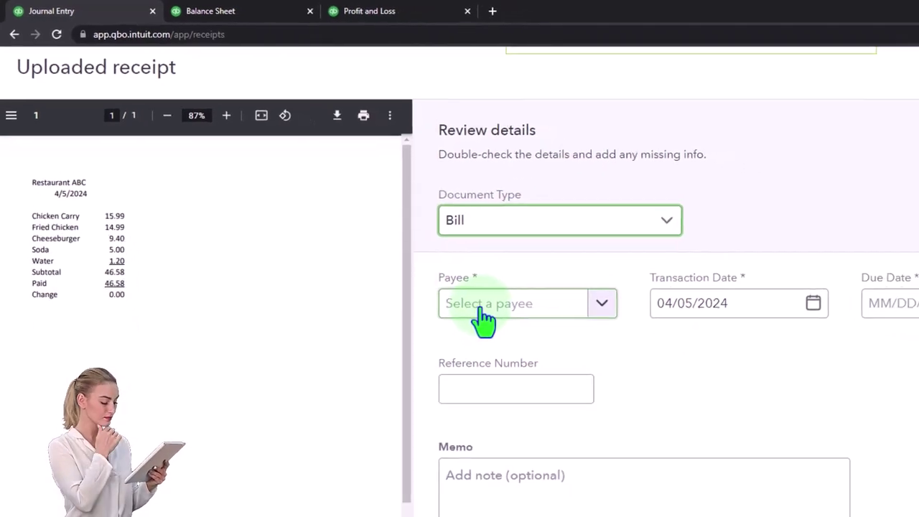
pyautogui.click(384, 235)
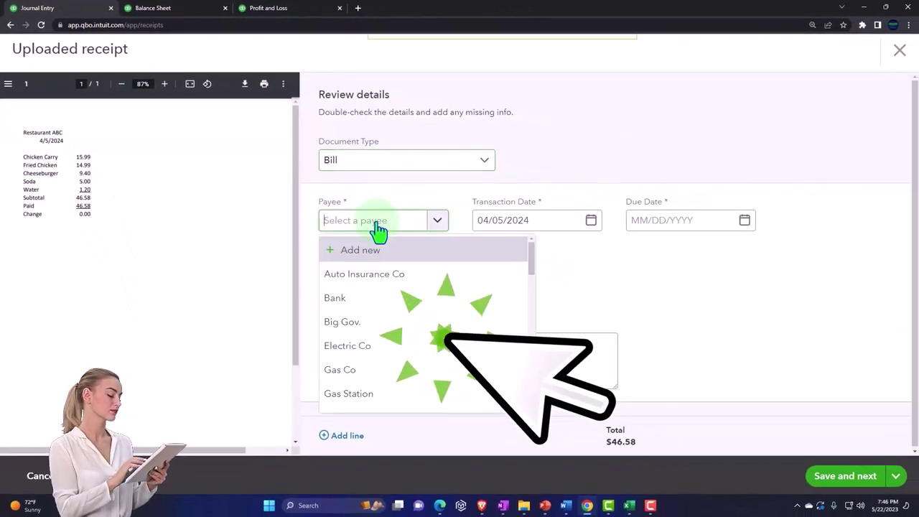
pyautogui.write('Own')
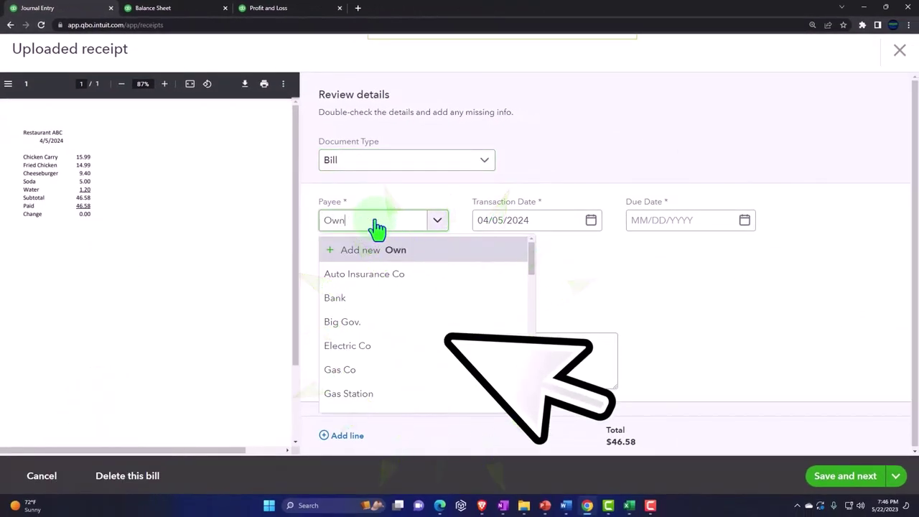
pyautogui.write('er')
pyautogui.press('Return')
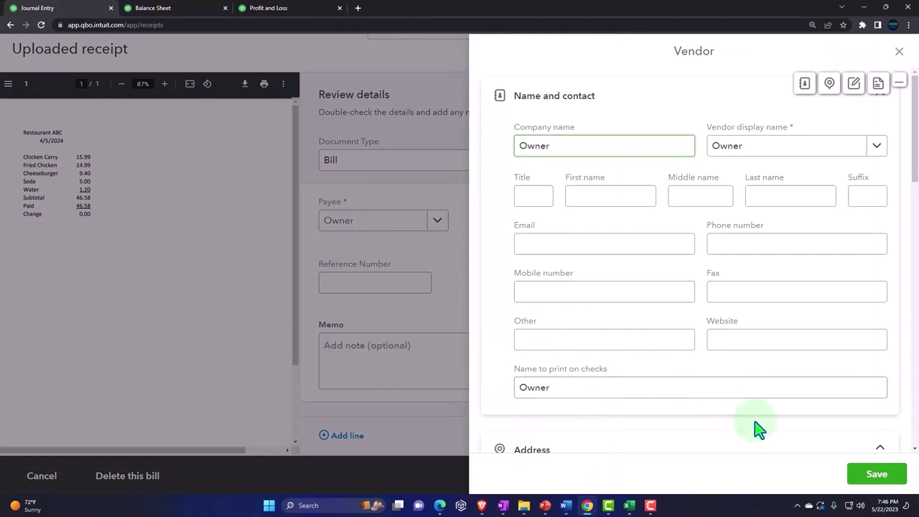
pyautogui.click(877, 476)
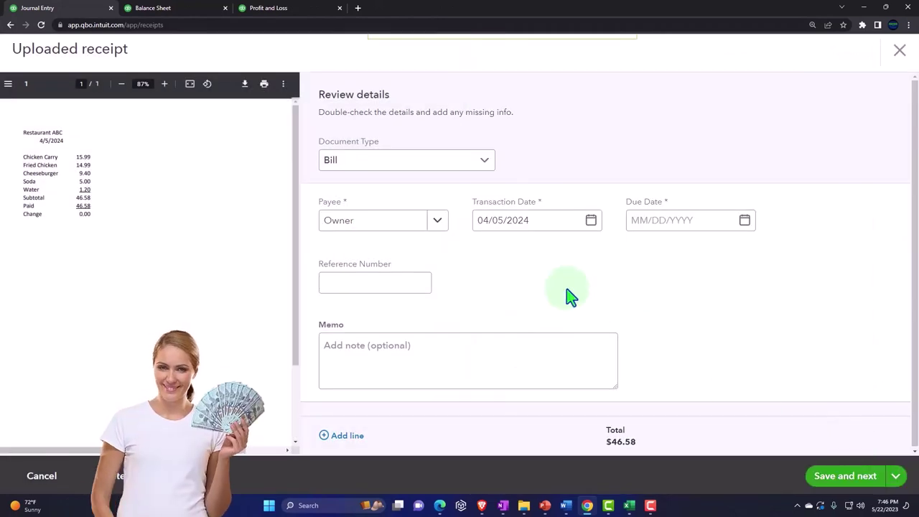
pyautogui.click(536, 224)
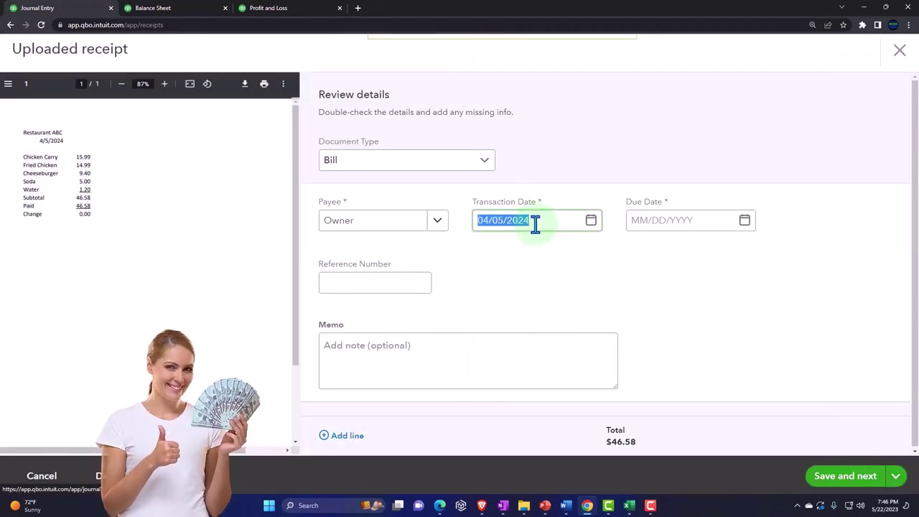
# Type a memo about reimbursing the owner for the personal-account payment
pyautogui.press('Tab')
pyautogui.press('Tab')
pyautogui.press('Tab')
pyautogui.scroll(-2, 515, 278)
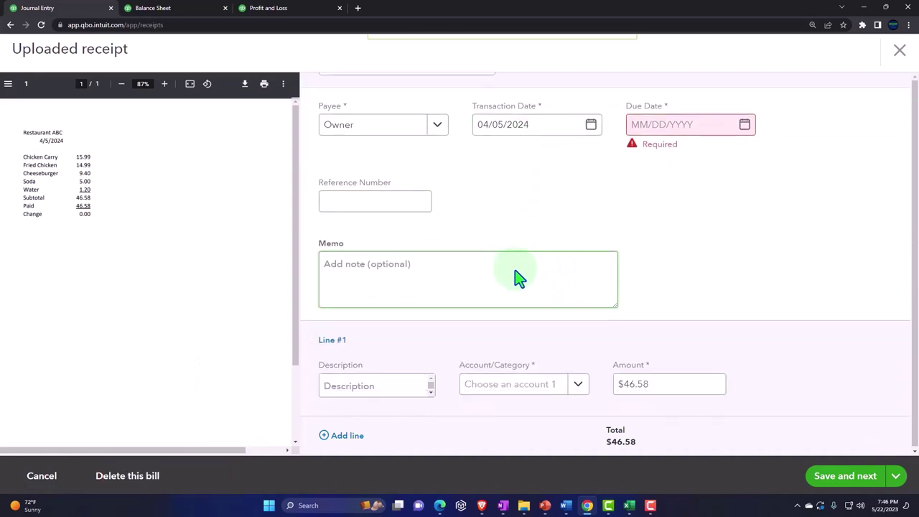
pyautogui.write('Reimburse ')
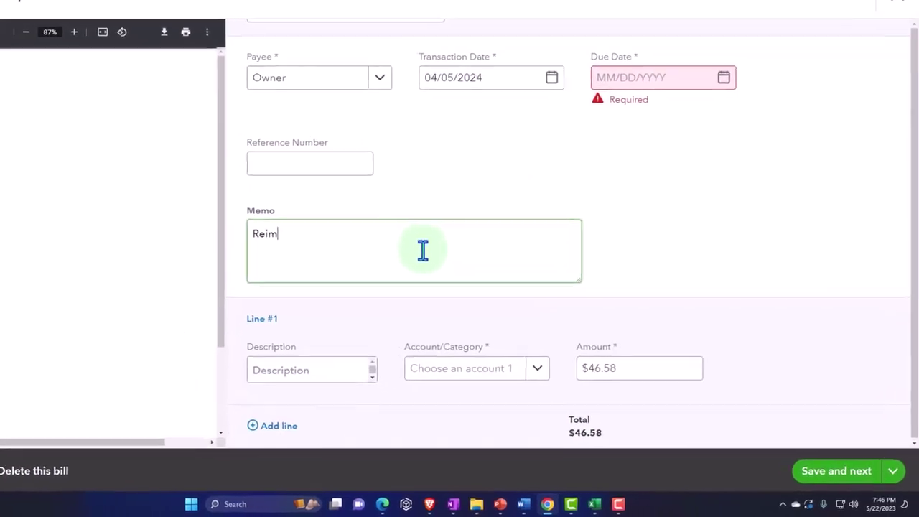
pyautogui.write('owner ')
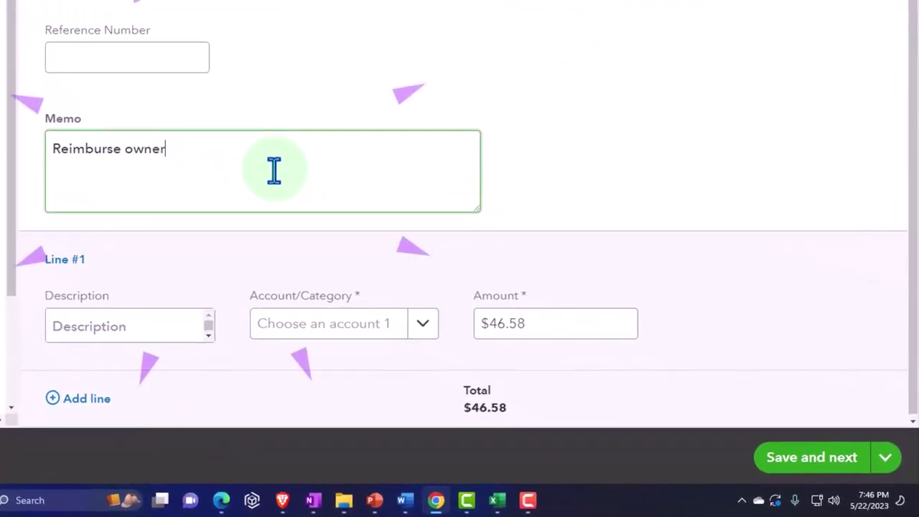
pyautogui.write('for business expense paid out of')
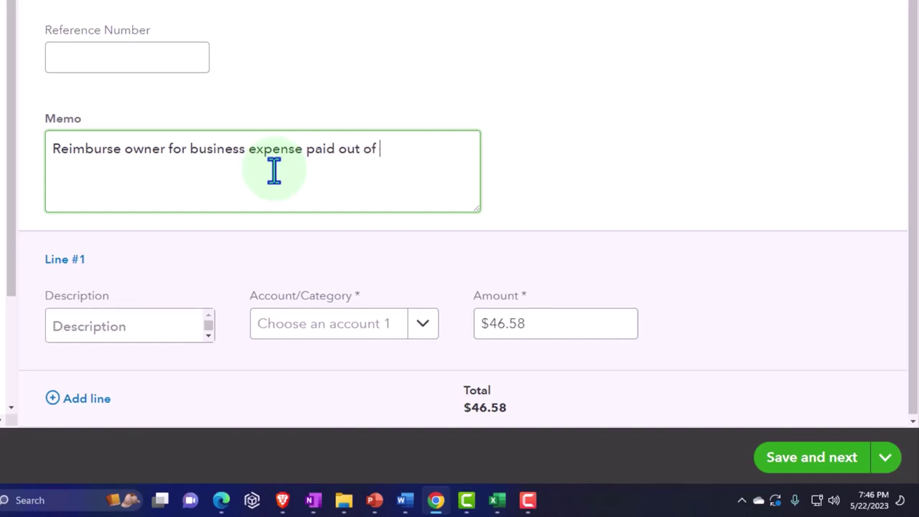
pyautogui.write('account')
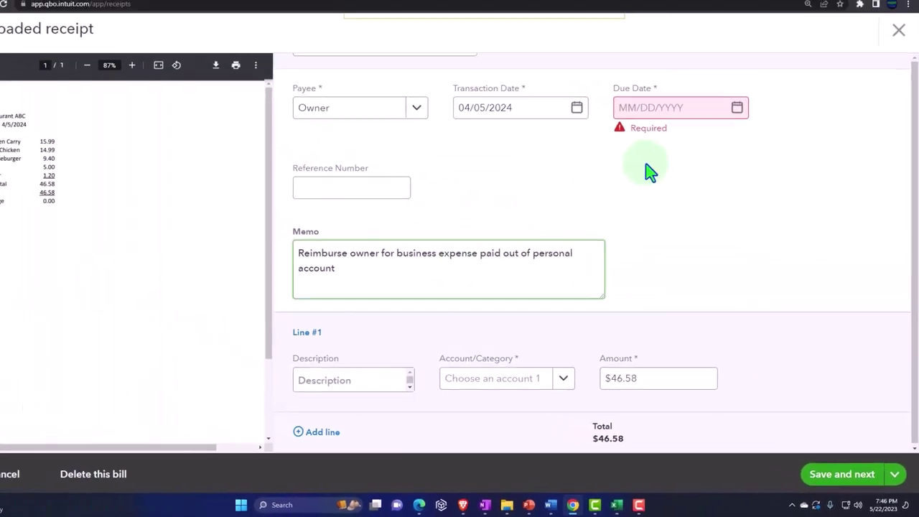
# Set the bill's due date to 04/15/2024
pyautogui.click(638, 108)
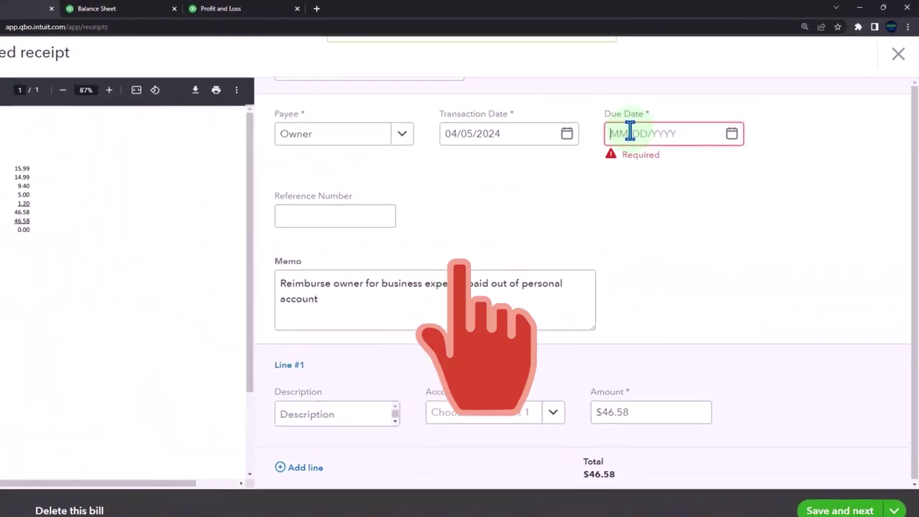
pyautogui.write('04/15/2024')
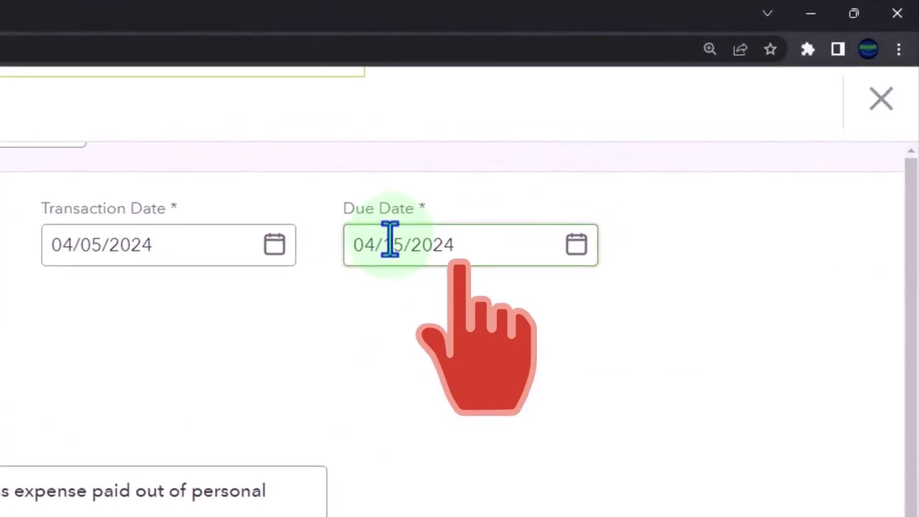
pyautogui.press('Tab')
pyautogui.scroll(-2, 532, 409)
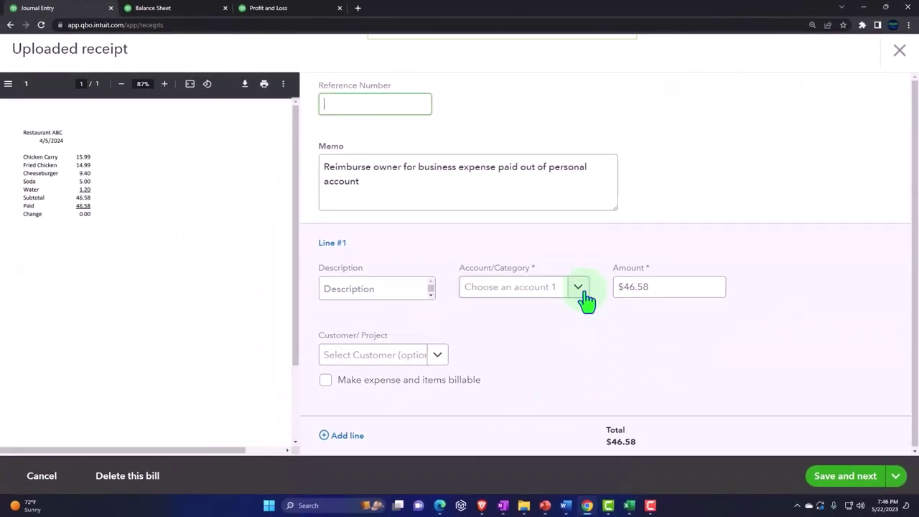
pyautogui.click(579, 291)
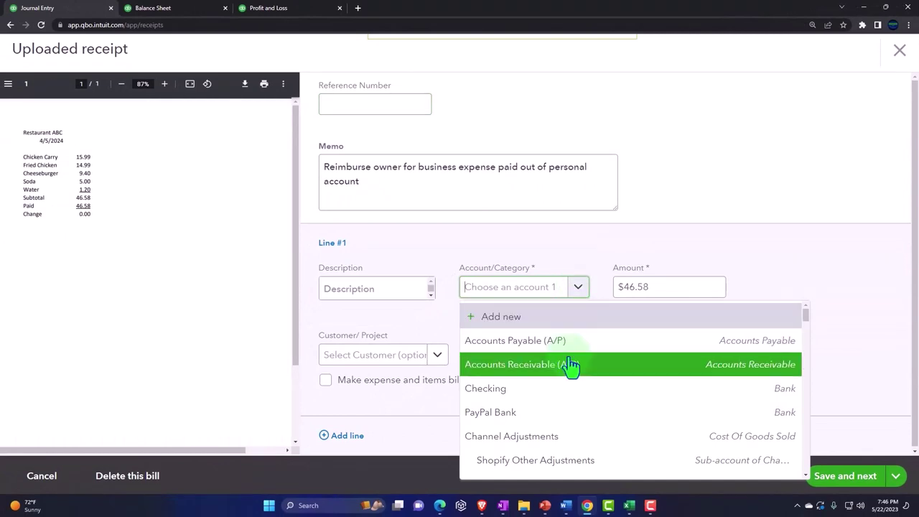
# Categorize line 1 as Meals and entertainment, replacing the Draws account first chosen
pyautogui.scroll(-1, 571, 366)
pyautogui.click(525, 295)
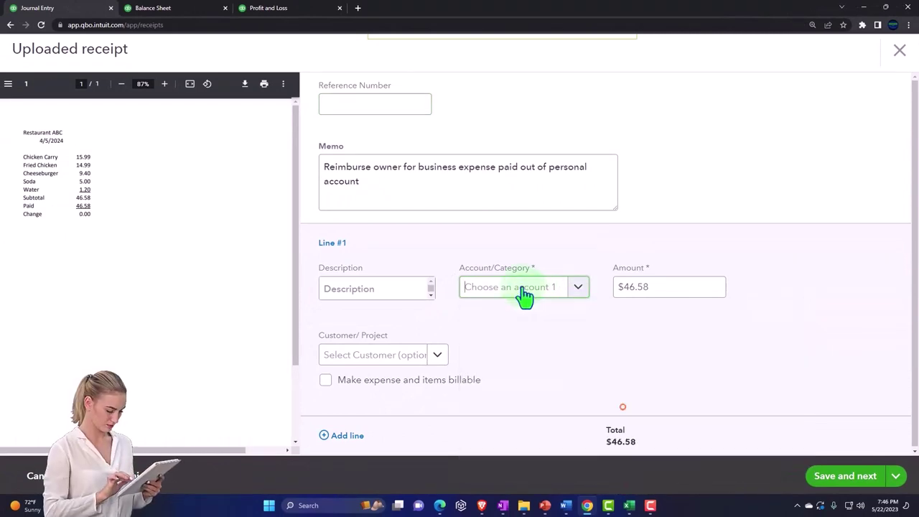
pyautogui.write('Dra')
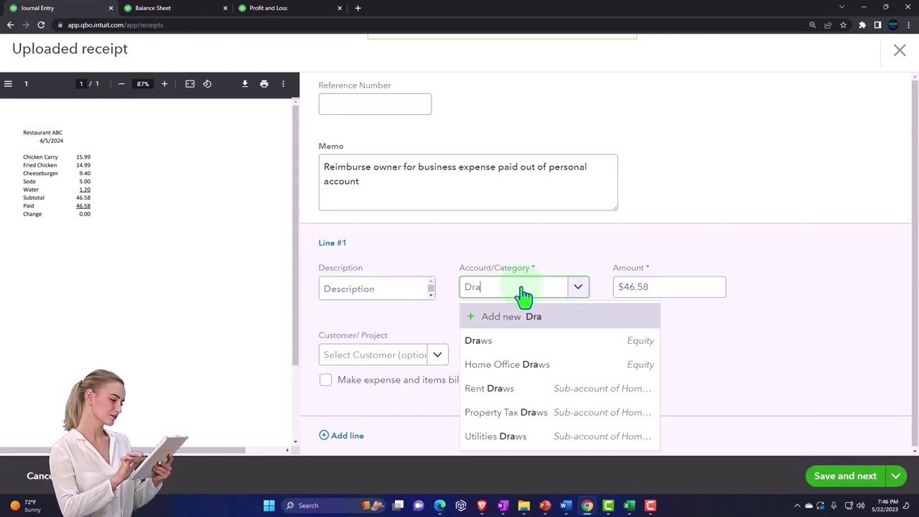
pyautogui.write('ws')
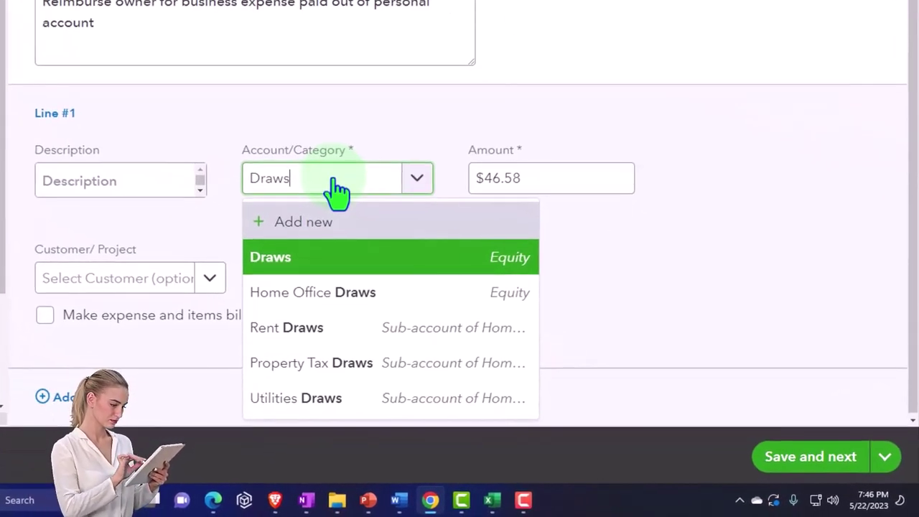
pyautogui.press('Return')
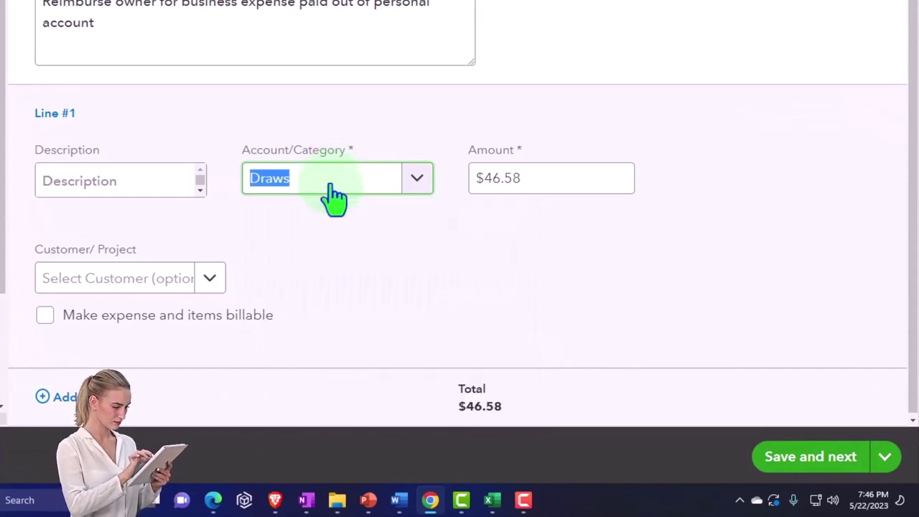
pyautogui.write('mea')
pyautogui.press('BackSpace')
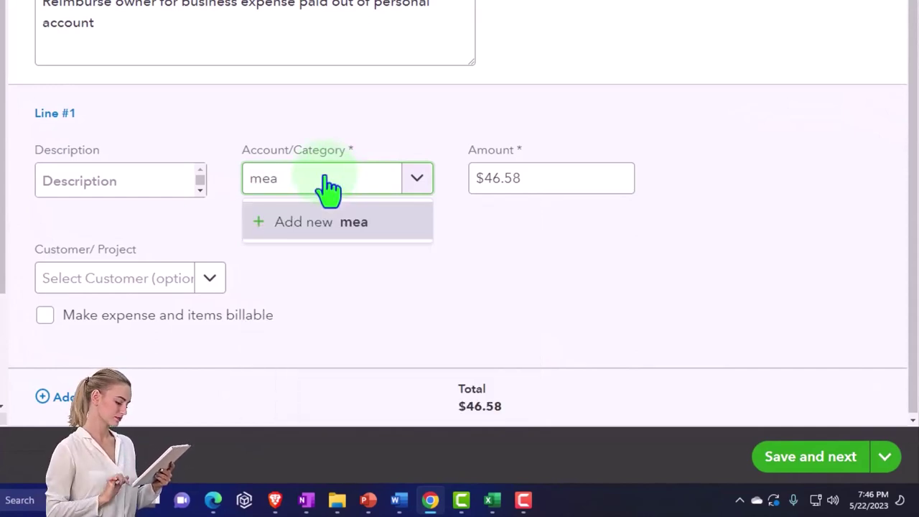
pyautogui.write('ea')
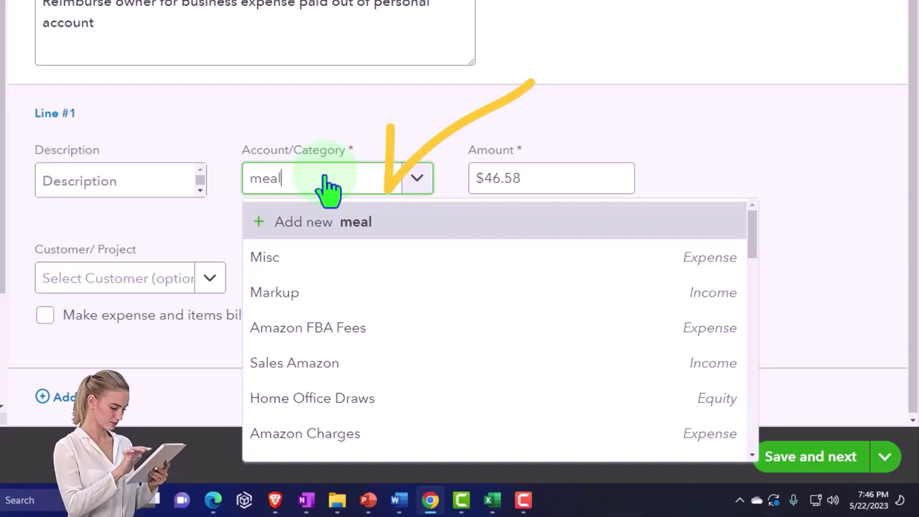
pyautogui.press('Down')
pyautogui.press('Down')
pyautogui.press('Tab')
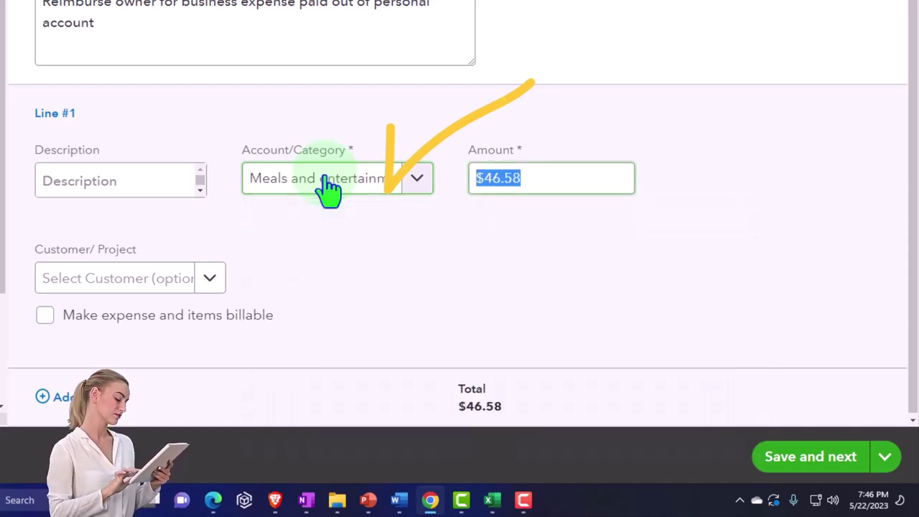